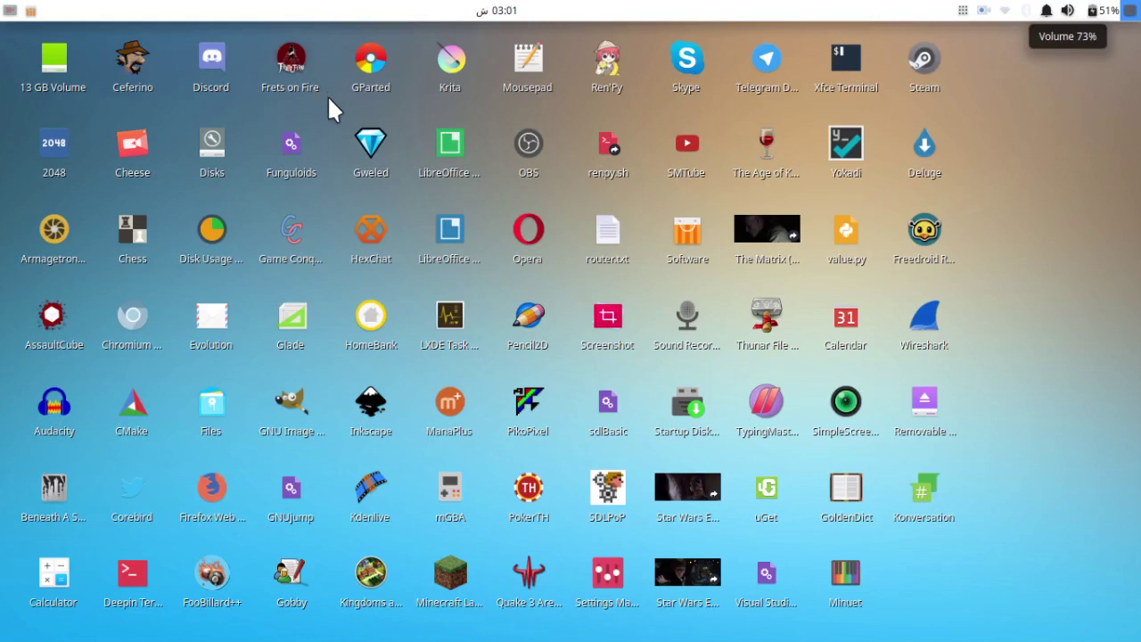
- Check the Game Conqueror listing in the Software store, then return to the desktop
{"action": "left_click", "coordinate": [291, 228]}
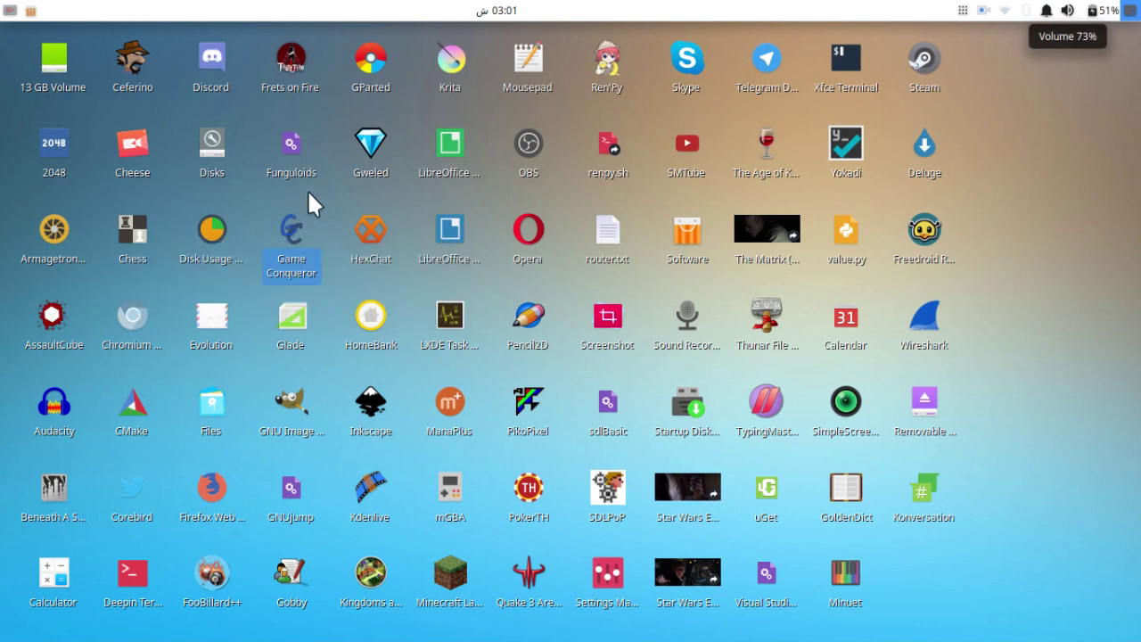
{"action": "left_click", "coordinate": [32, 12]}
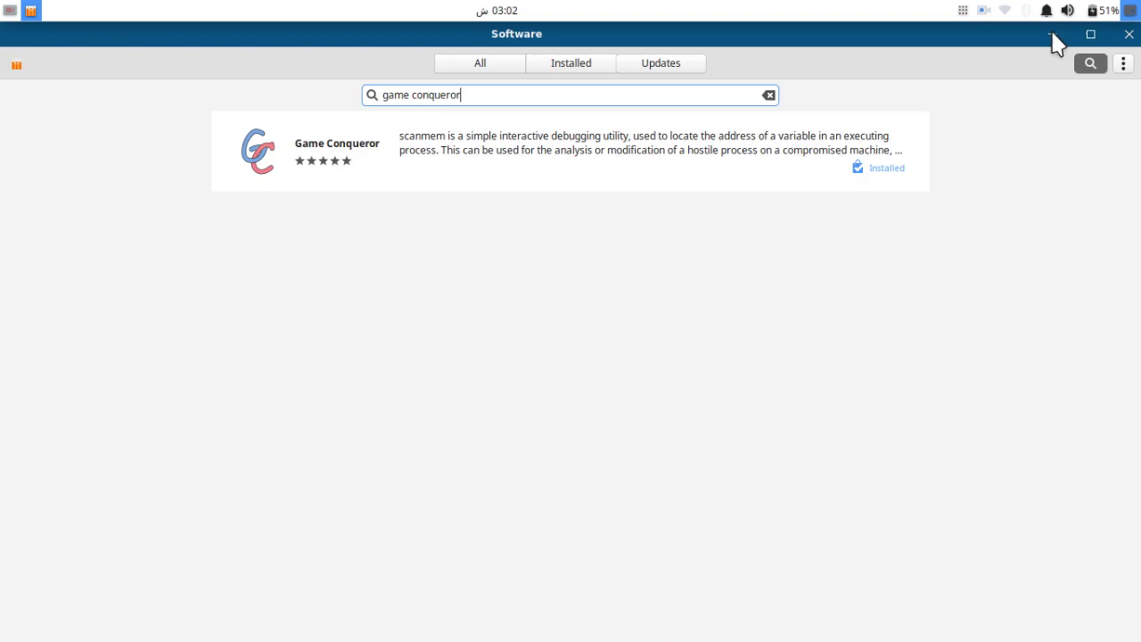
{"action": "left_click", "coordinate": [1053, 34]}
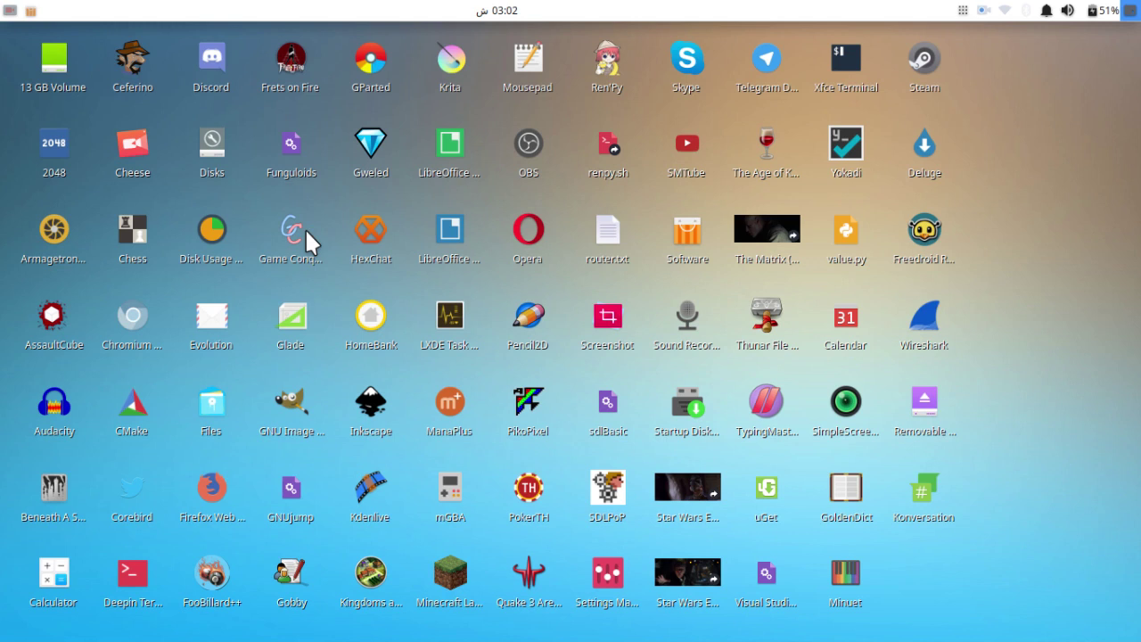
- Launch Game Conqueror from the desktop, authenticate with the account password, and maximize its window
{"action": "mouse_move", "coordinate": [291, 222]}
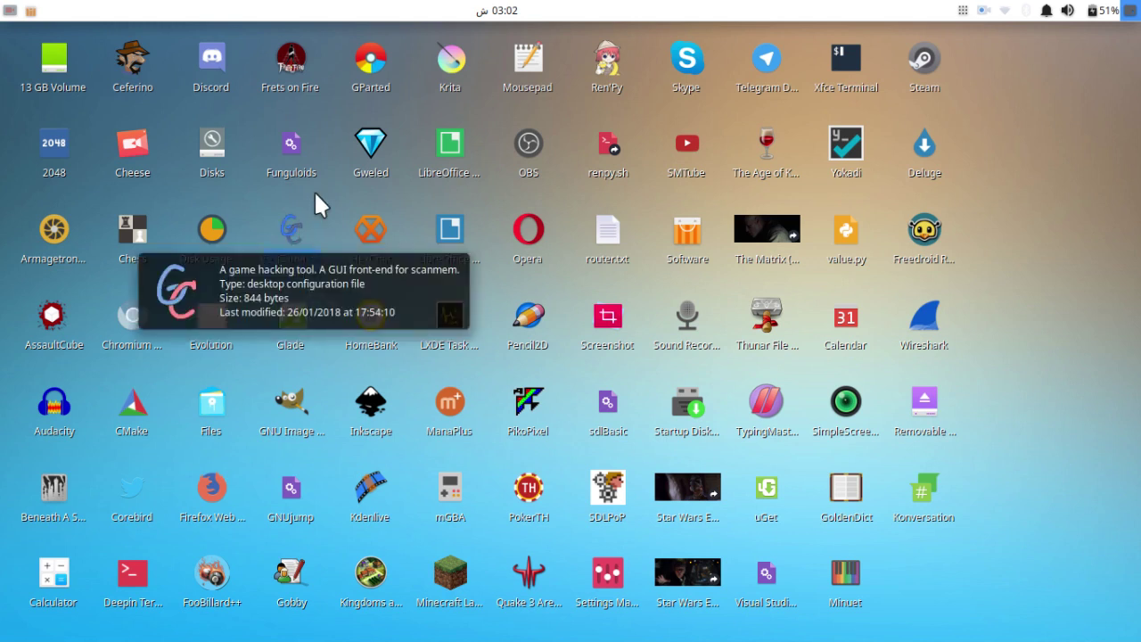
{"action": "double_click", "coordinate": [314, 191]}
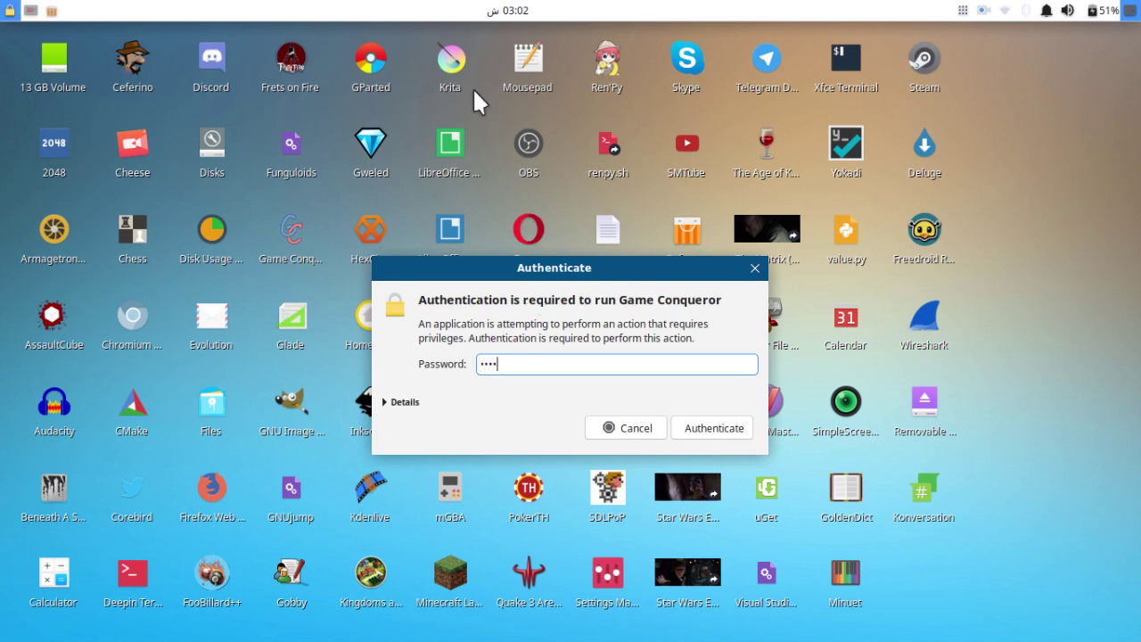
{"action": "key", "text": "Return"}
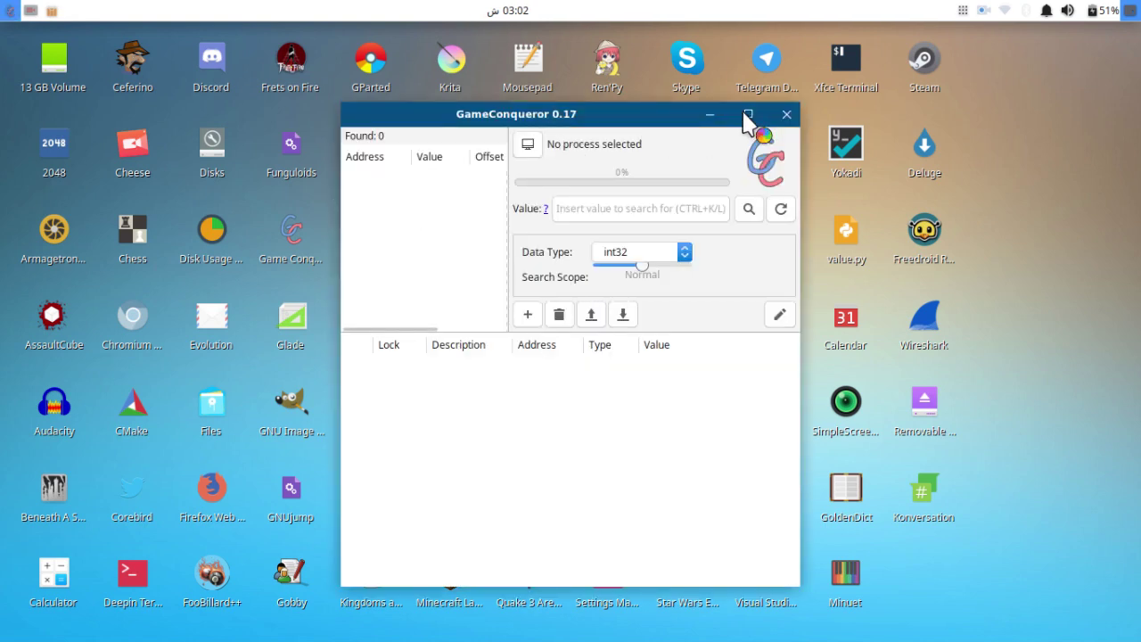
{"action": "left_click", "coordinate": [746, 114]}
{"action": "left_click", "coordinate": [612, 130]}
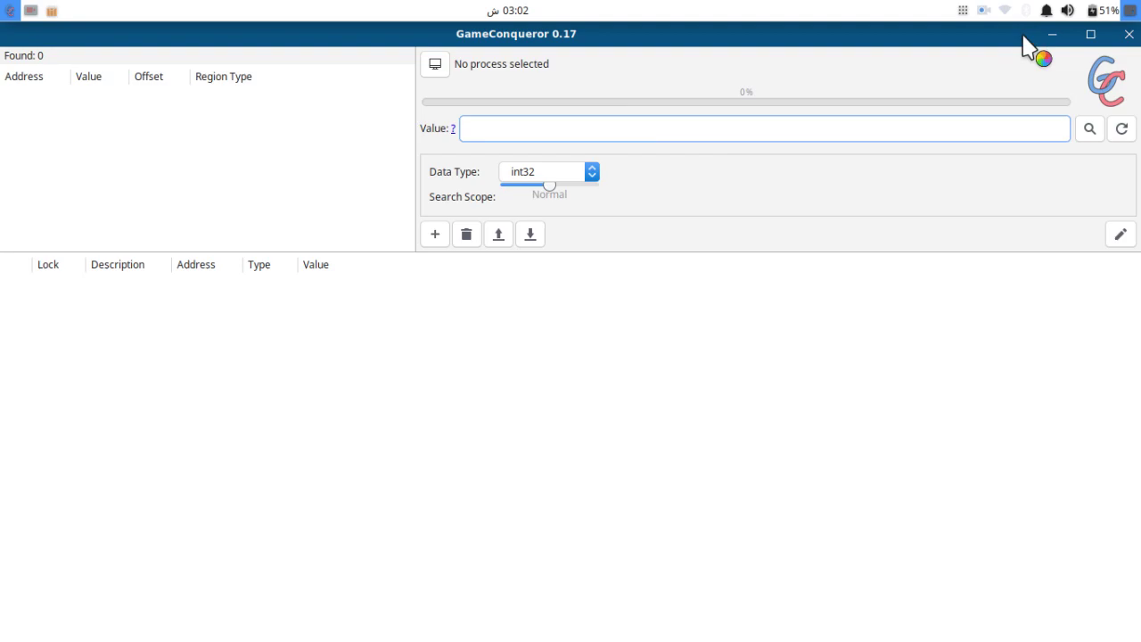
- Minimize Game Conqueror and close the Software store window
{"action": "left_click", "coordinate": [1050, 36]}
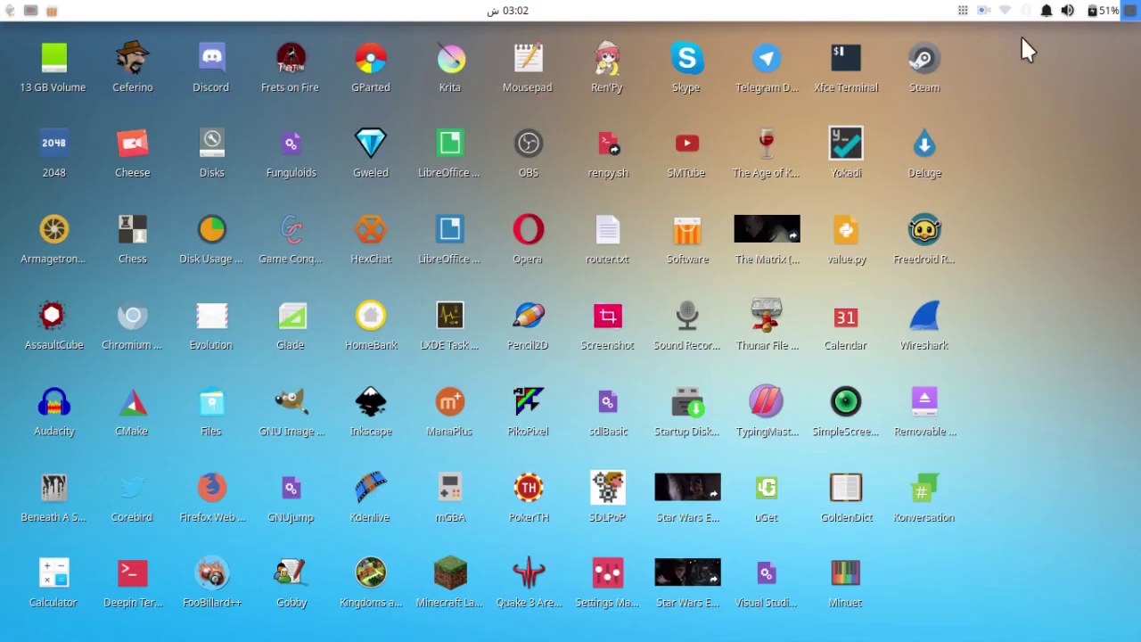
{"action": "left_click", "coordinate": [52, 10]}
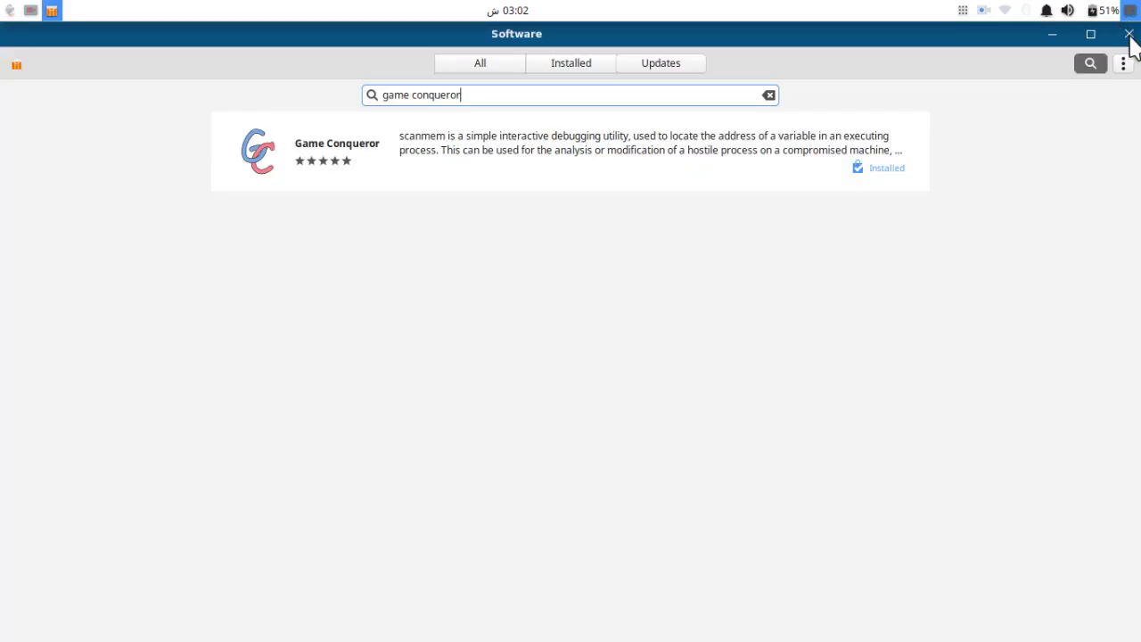
{"action": "left_click", "coordinate": [1126, 34]}
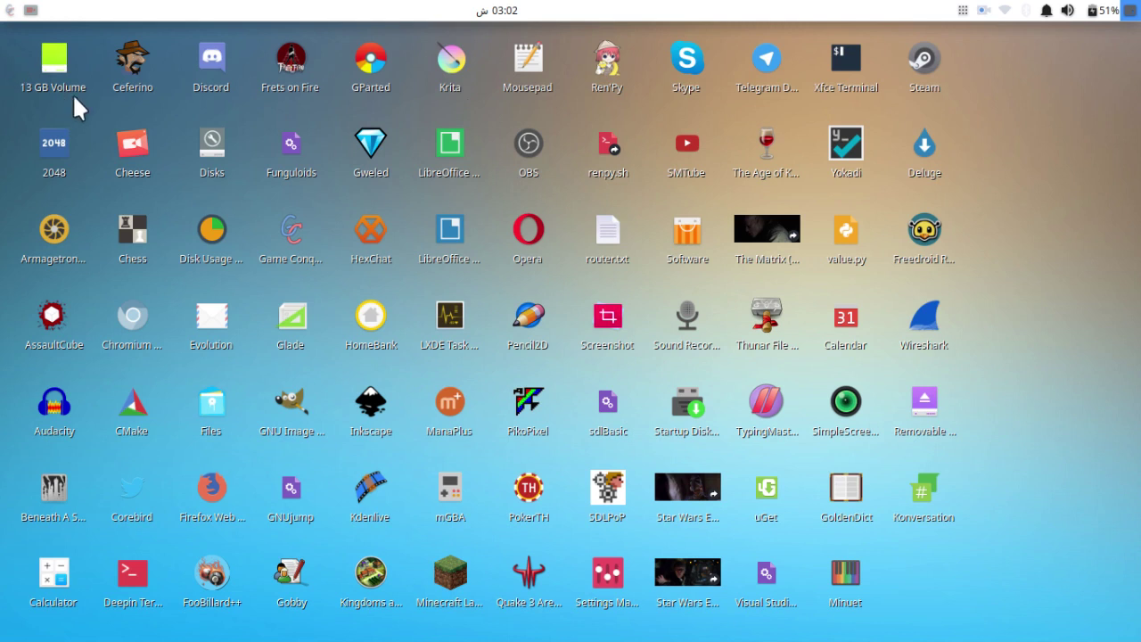
- Open the 2048 game from the desktop, start a new game, and slide the tiles right and down to score points
{"action": "left_click", "coordinate": [55, 144]}
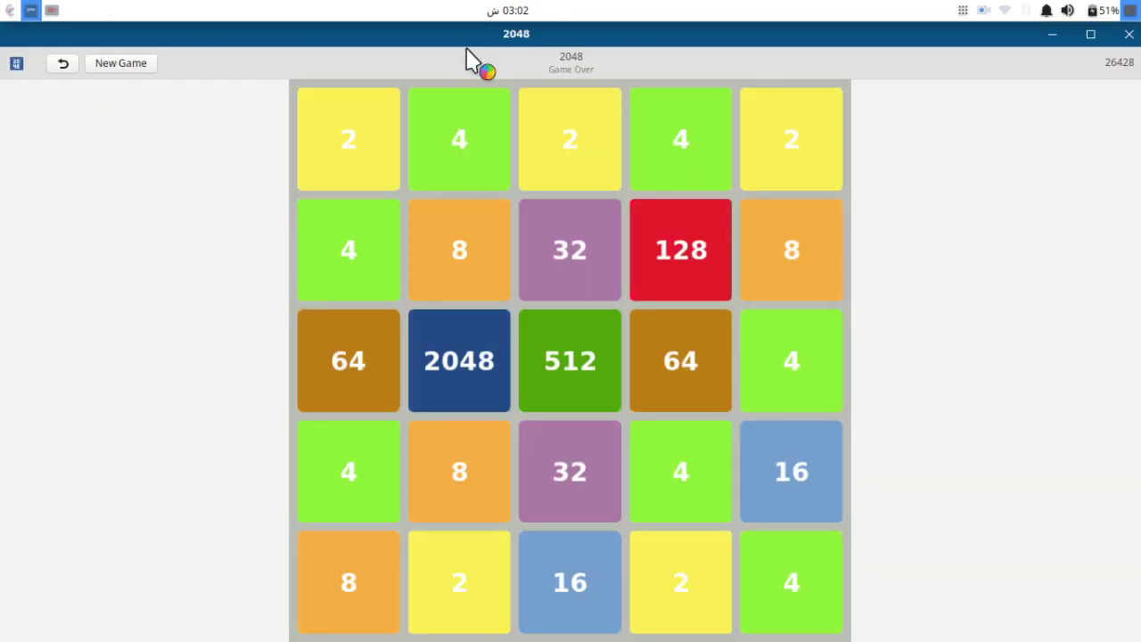
{"action": "left_click", "coordinate": [111, 66]}
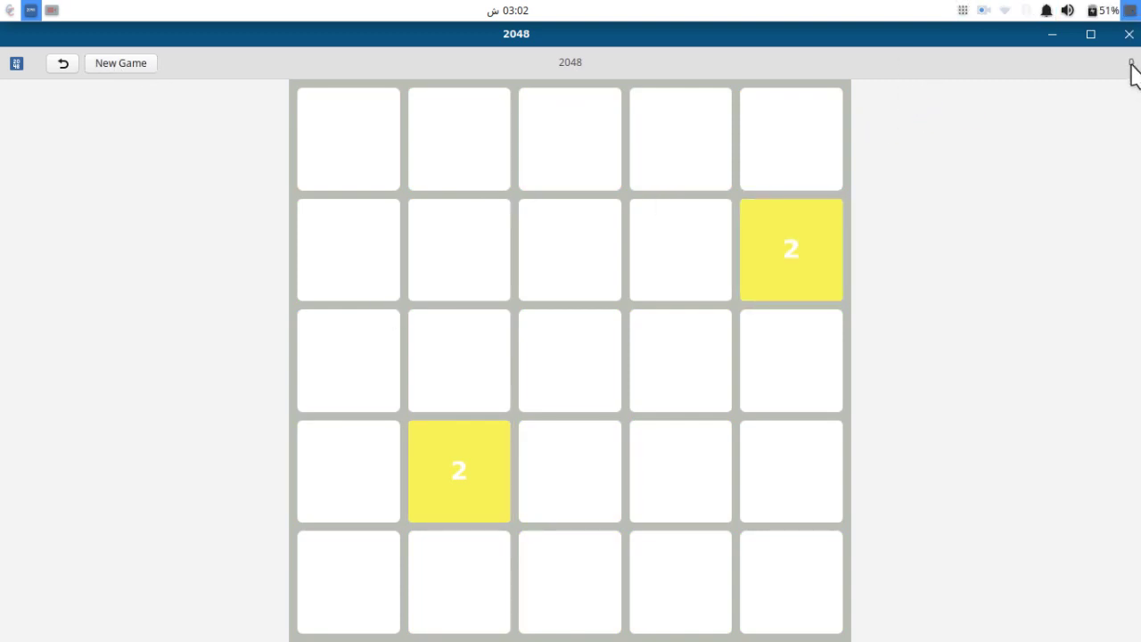
{"action": "key", "text": "Right"}
{"action": "key", "text": "Down"}
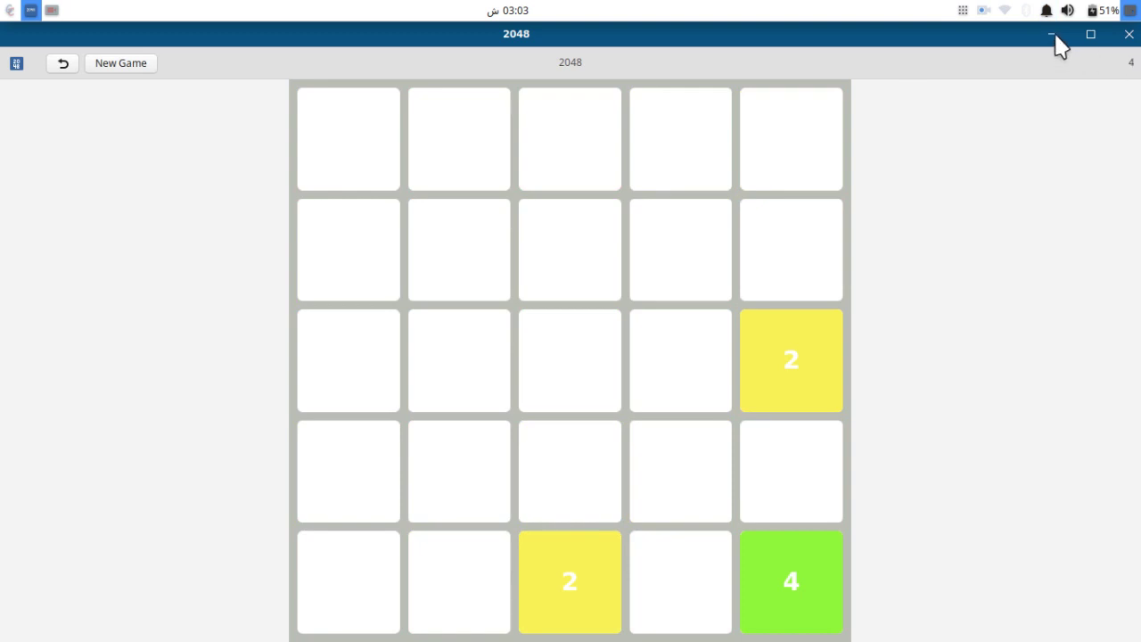
- Switch to GameConqueror, filter the process list by "204", and attach to the gnome-2048 process
{"action": "left_click", "coordinate": [1052, 36]}
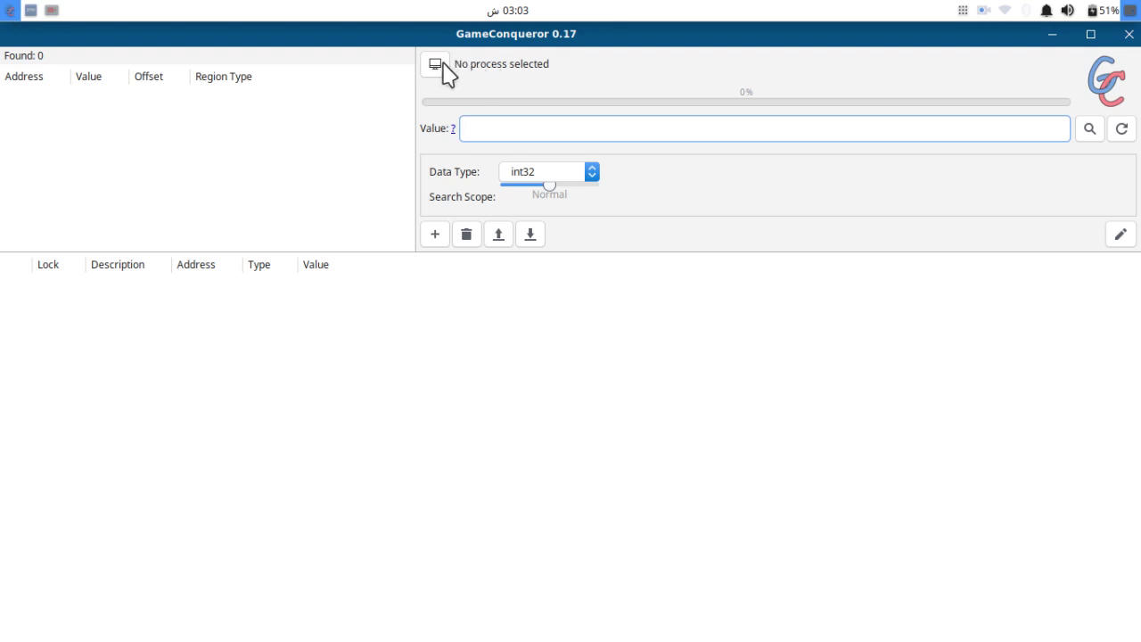
{"action": "left_click", "coordinate": [441, 70]}
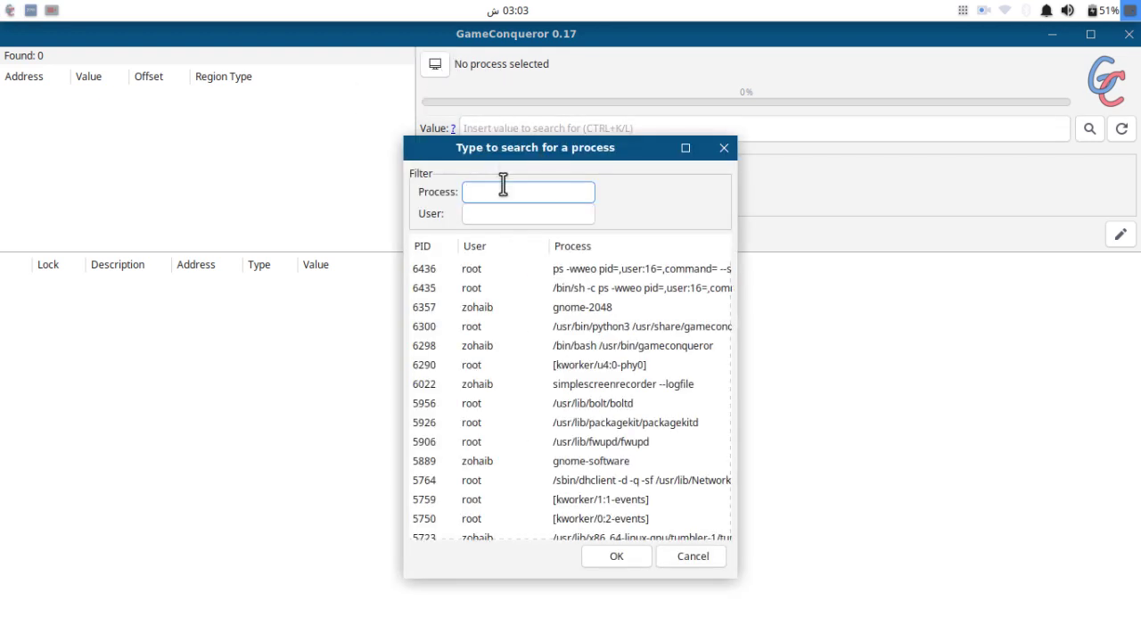
{"action": "left_click", "coordinate": [30, 12]}
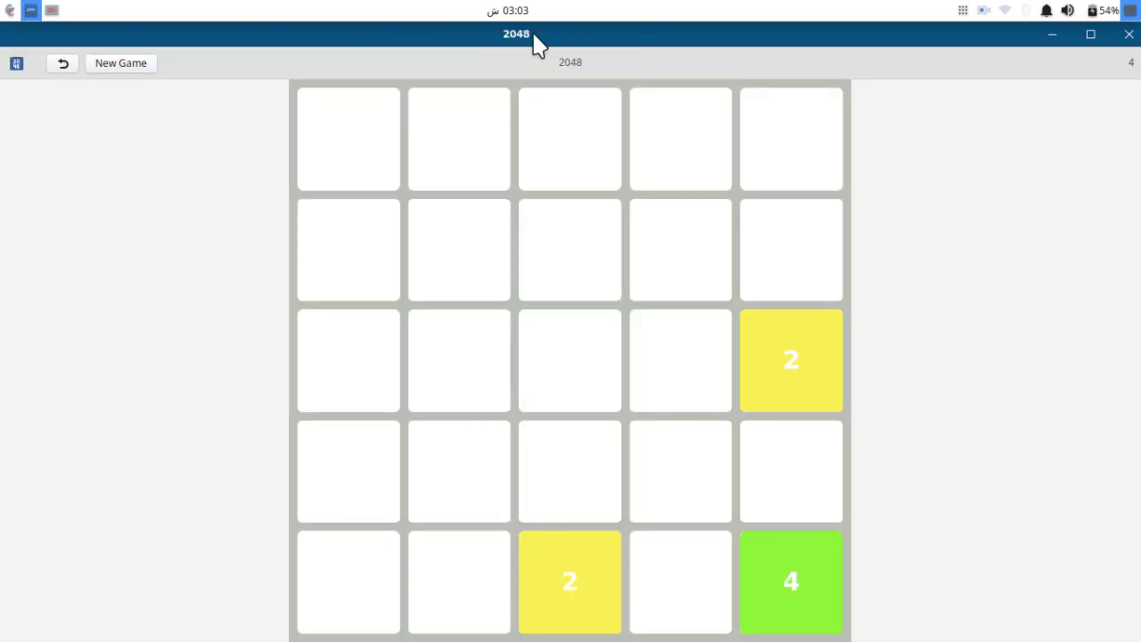
{"action": "left_click", "coordinate": [1052, 35]}
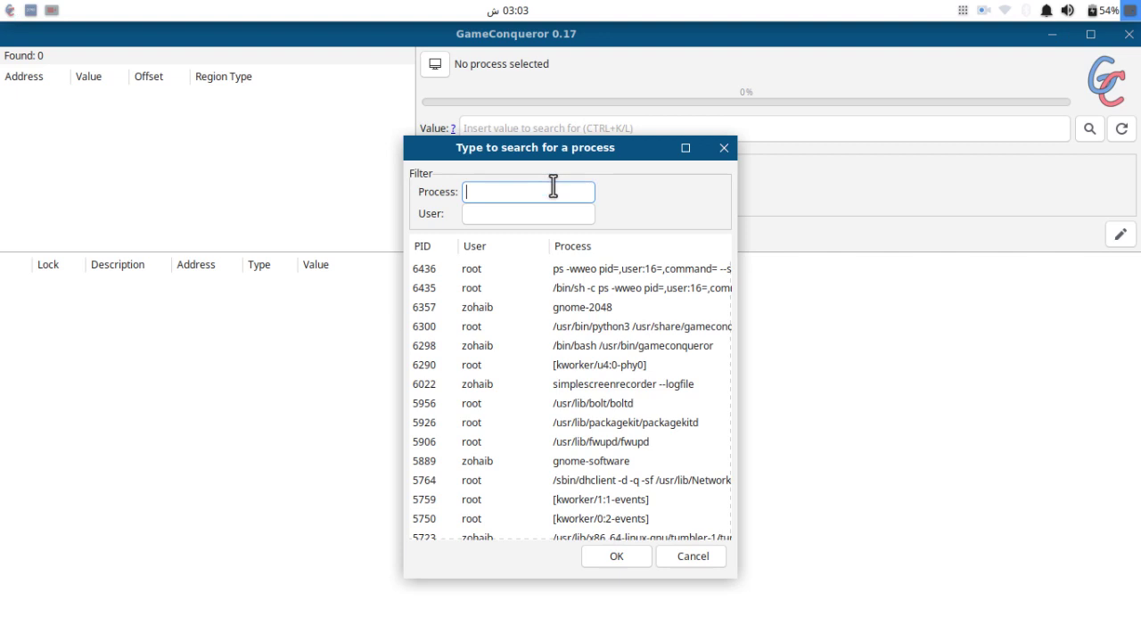
{"action": "type", "text": "204"}
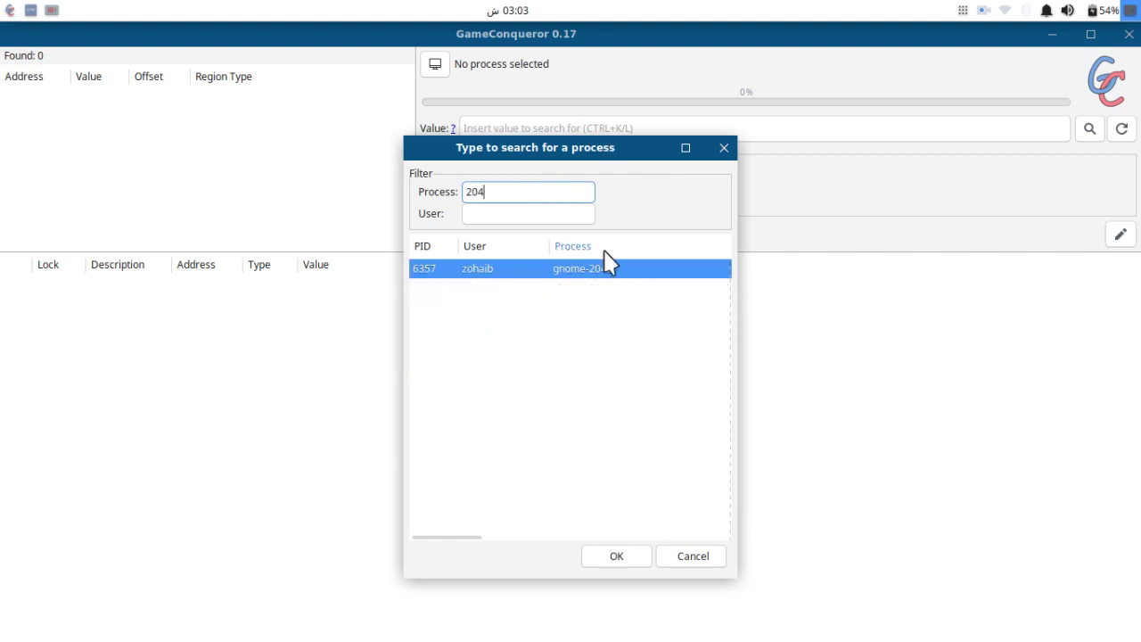
{"action": "double_click", "coordinate": [556, 275]}
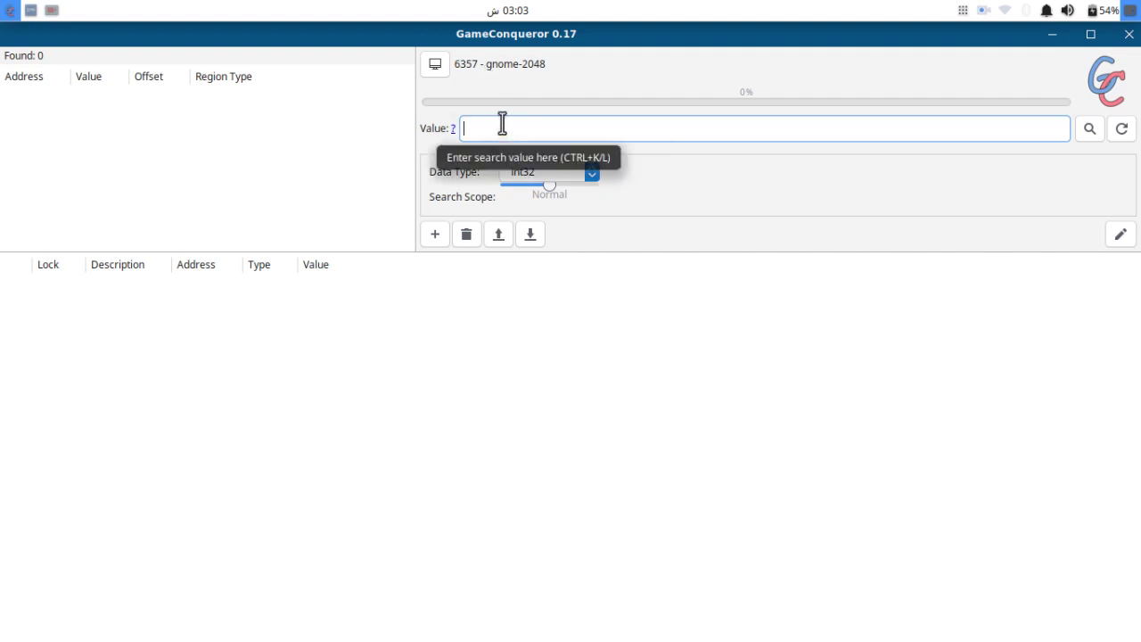
- Check the current score in 2048 and enter 4 as the search value in GameConqueror
{"action": "left_click", "coordinate": [31, 11]}
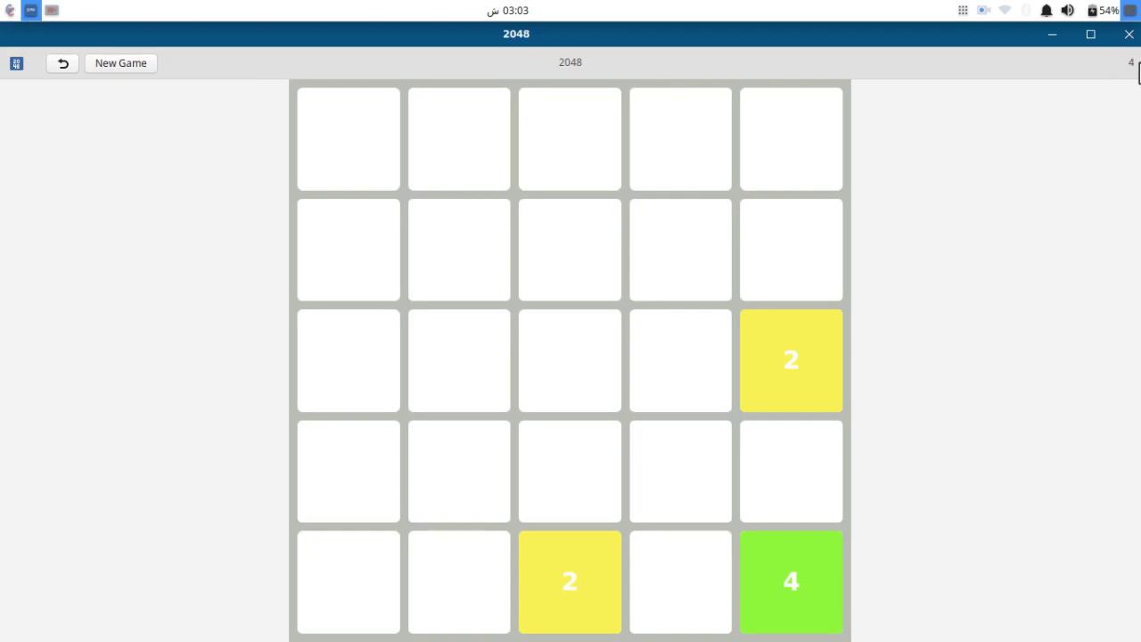
{"action": "left_click", "coordinate": [1052, 36]}
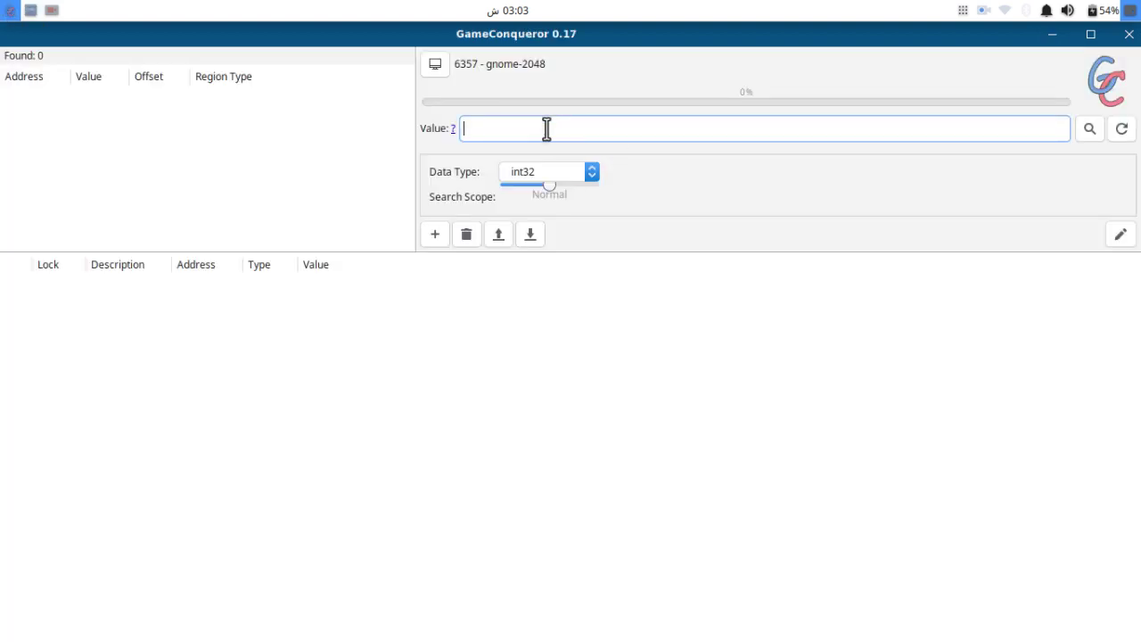
{"action": "type", "text": "4"}
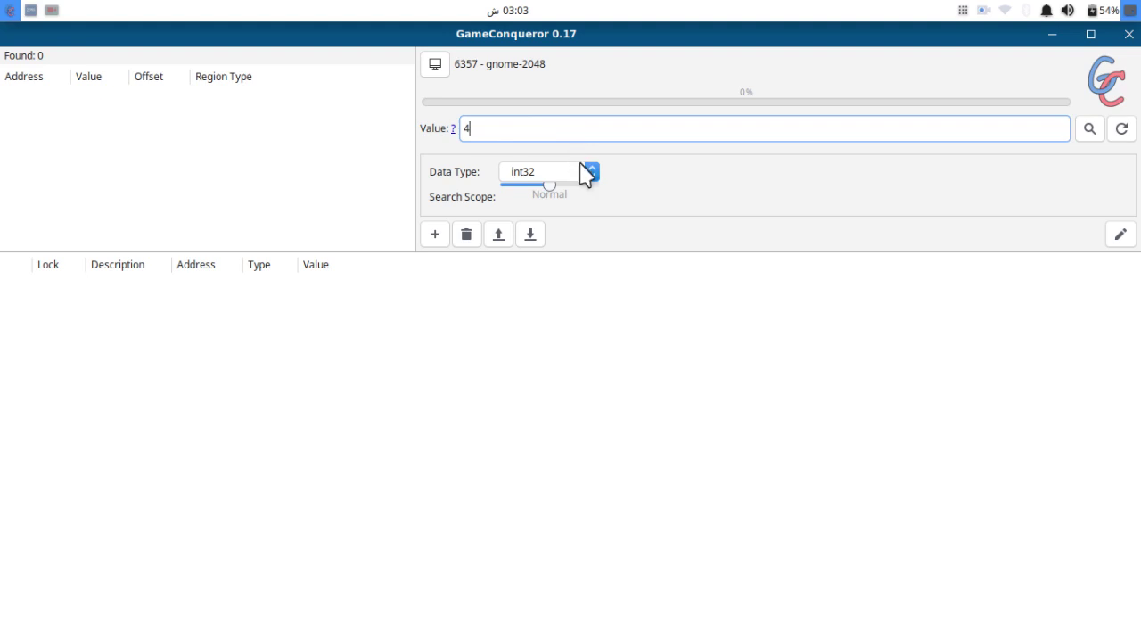
{"action": "left_click", "coordinate": [29, 12]}
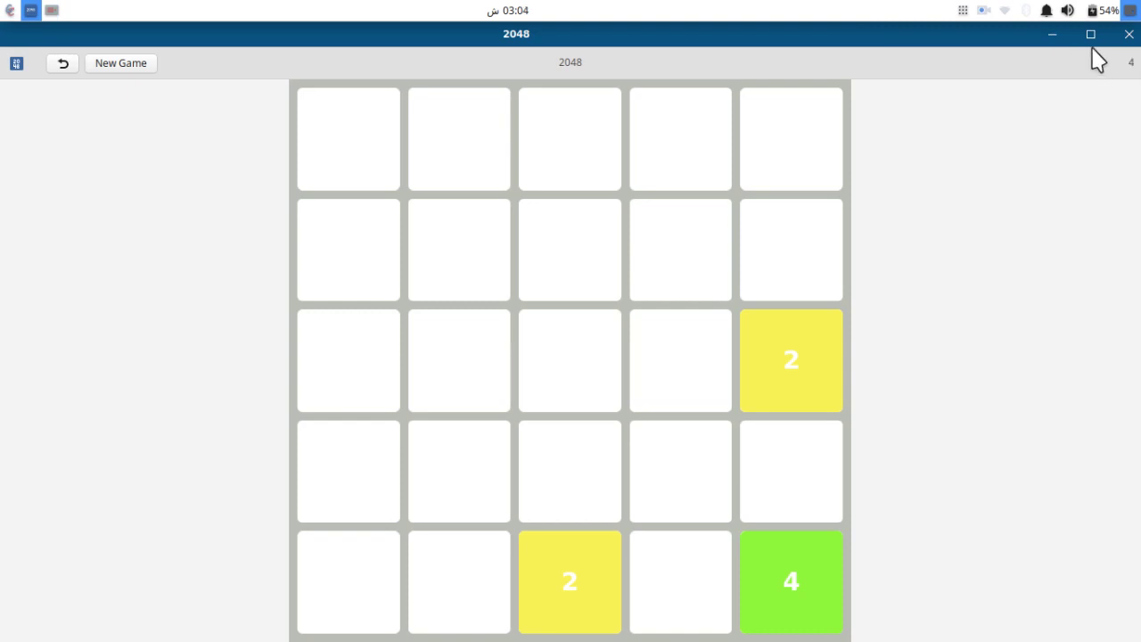
{"action": "left_click", "coordinate": [1052, 36]}
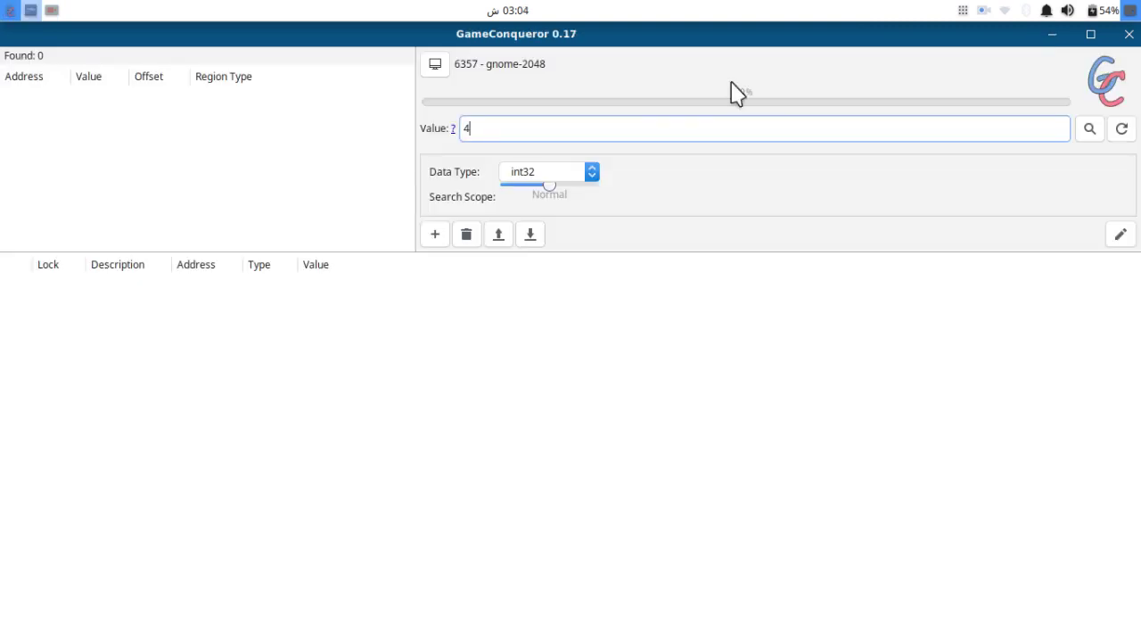
- Set the data type to int and scan the gnome-2048 process for the value 4
{"action": "left_click", "coordinate": [591, 173]}
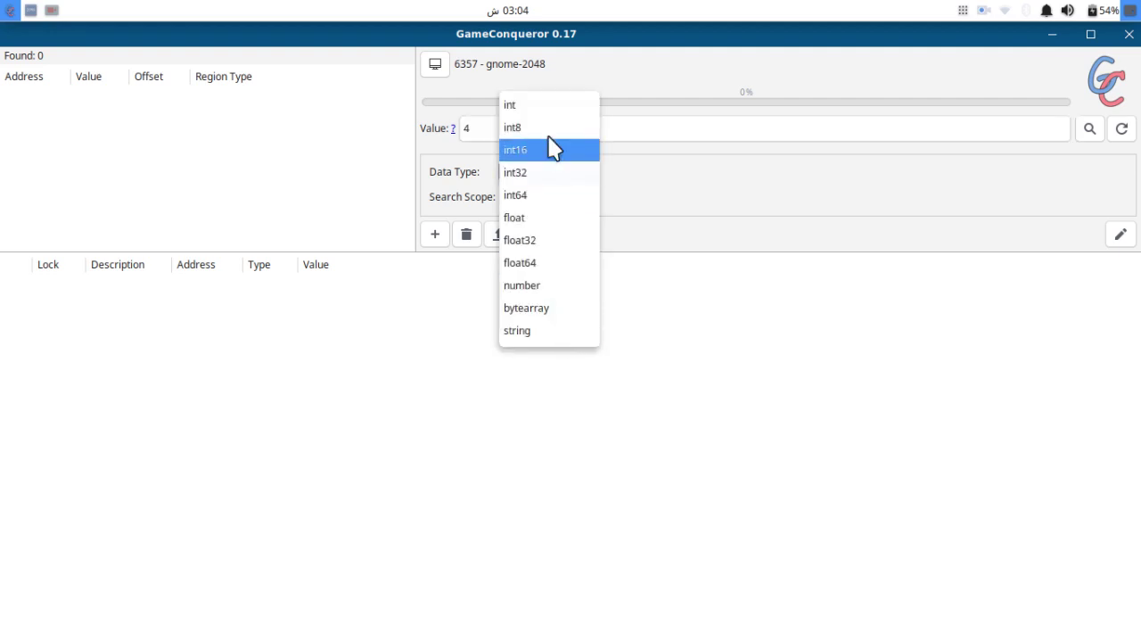
{"action": "left_click", "coordinate": [523, 106]}
{"action": "left_click", "coordinate": [571, 178]}
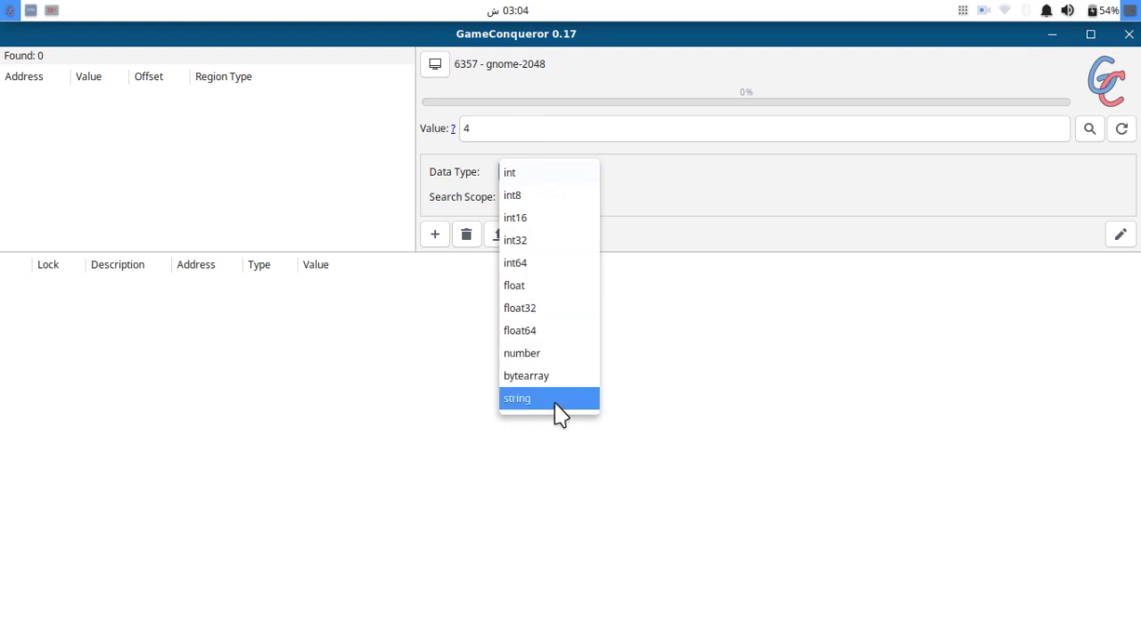
{"action": "left_click", "coordinate": [532, 178]}
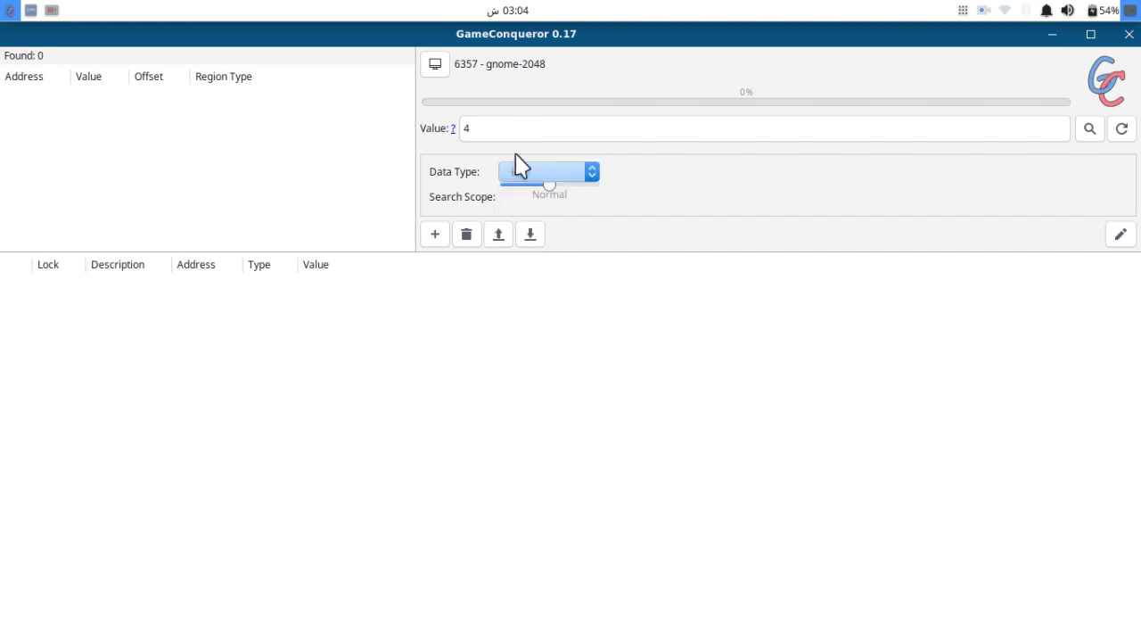
{"action": "left_click", "coordinate": [499, 130]}
{"action": "double_click", "coordinate": [464, 128]}
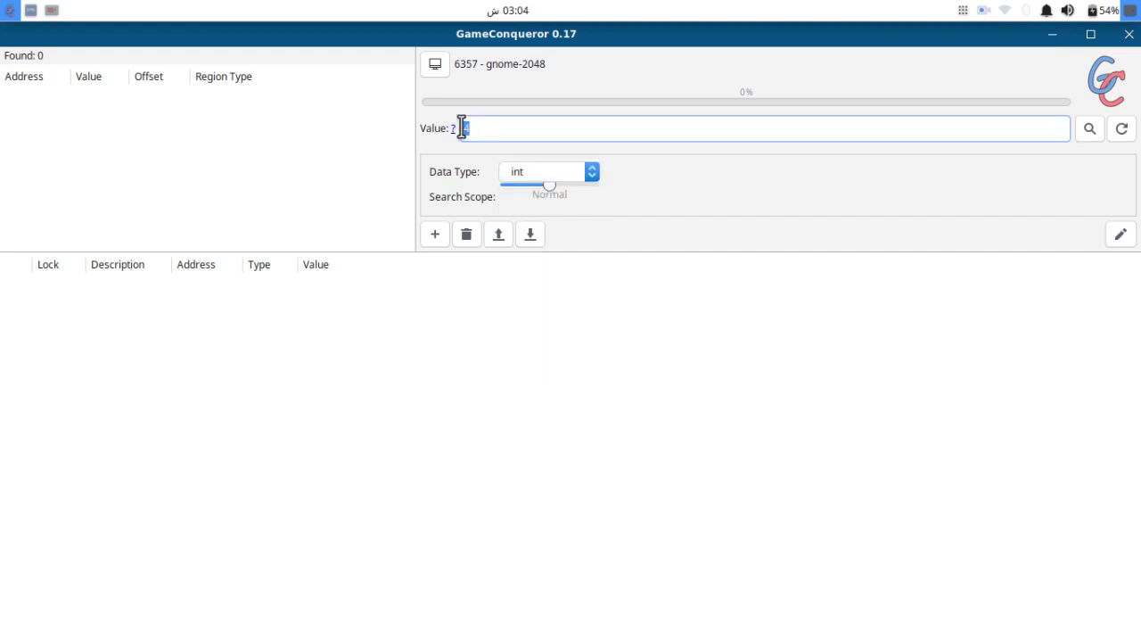
{"action": "left_click", "coordinate": [1090, 129]}
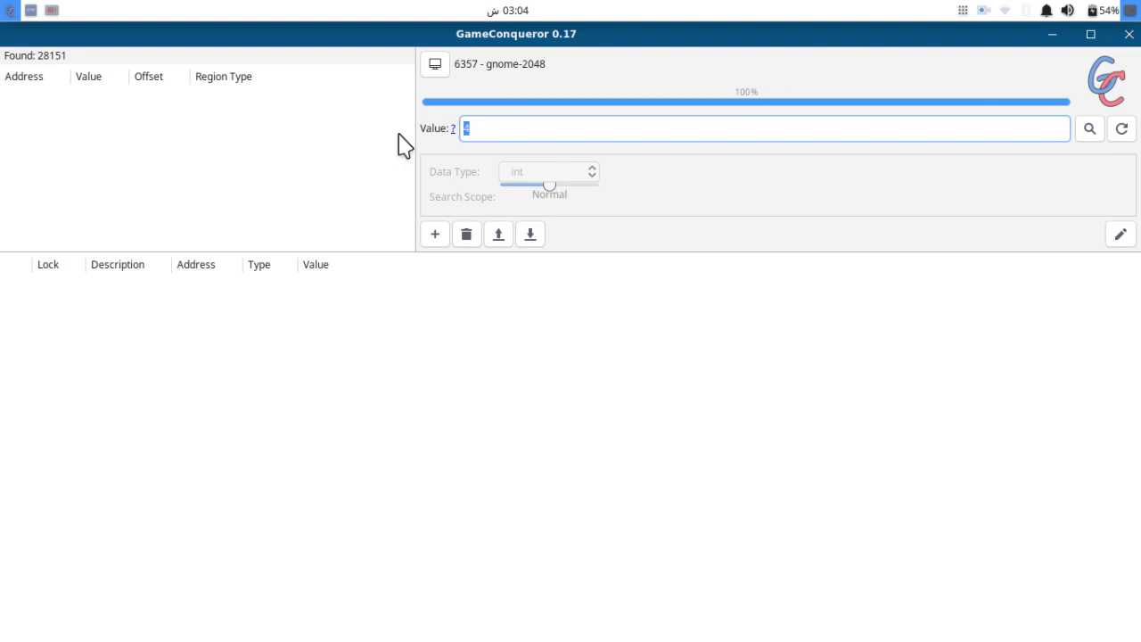
- Compare the number of scan matches and the searched value with the current score in 2048
{"action": "left_click", "coordinate": [20, 109]}
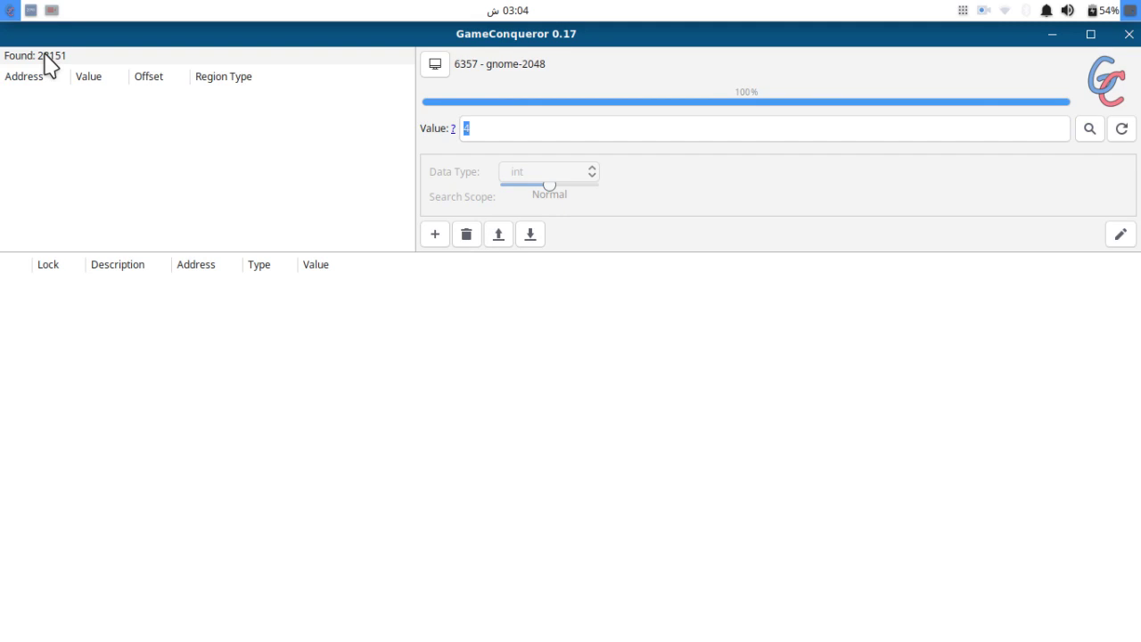
{"action": "left_click", "coordinate": [30, 12]}
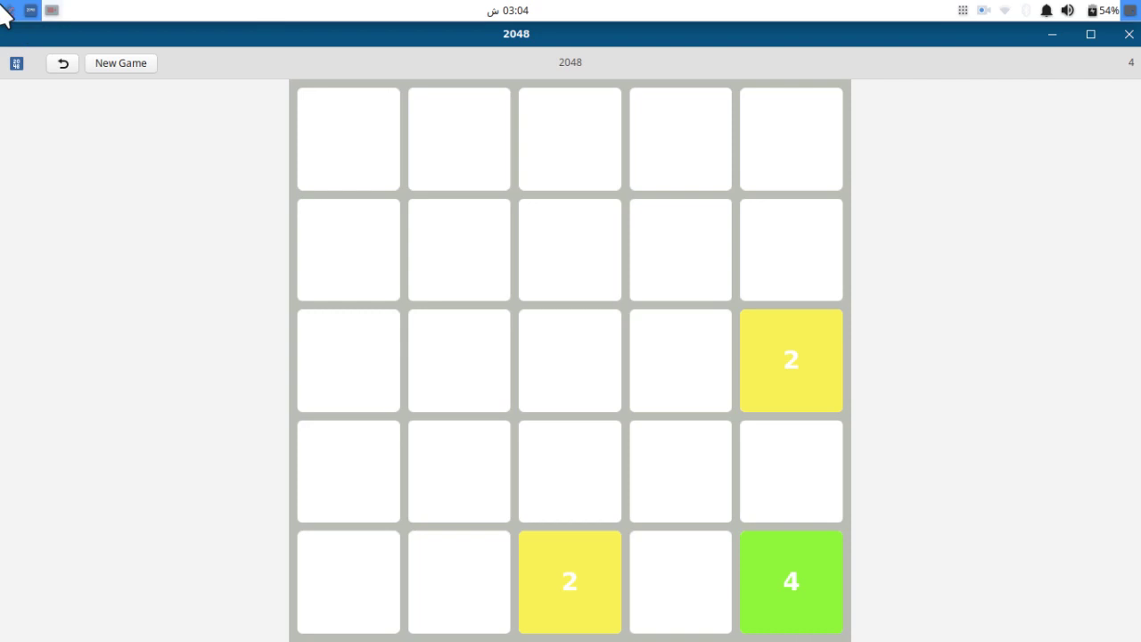
{"action": "left_click", "coordinate": [5, 10]}
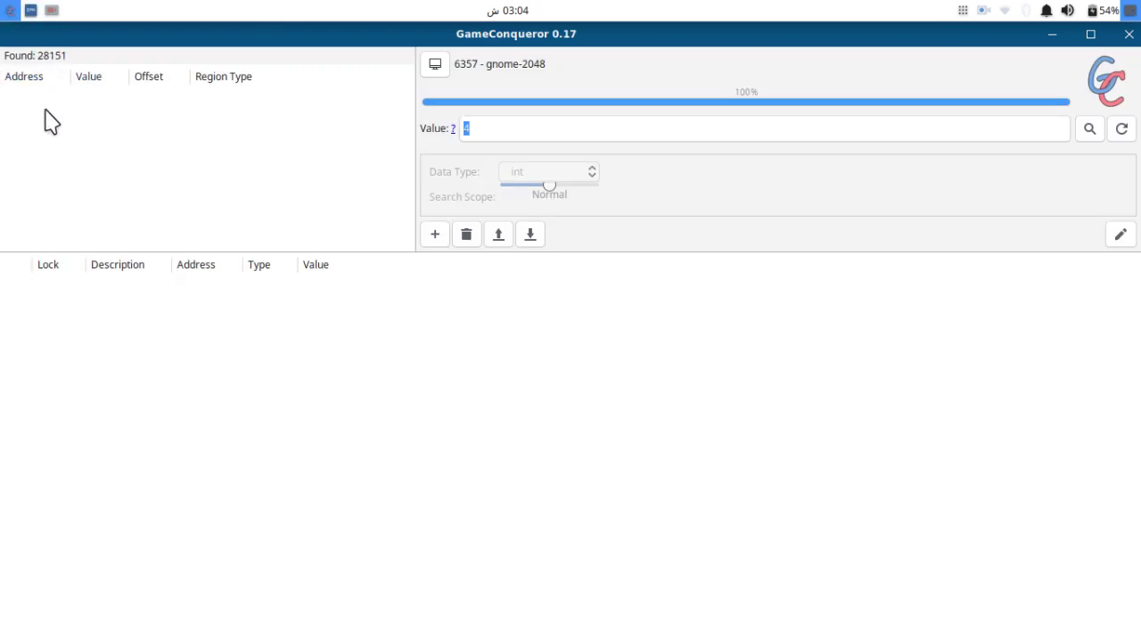
{"action": "left_click", "coordinate": [472, 127]}
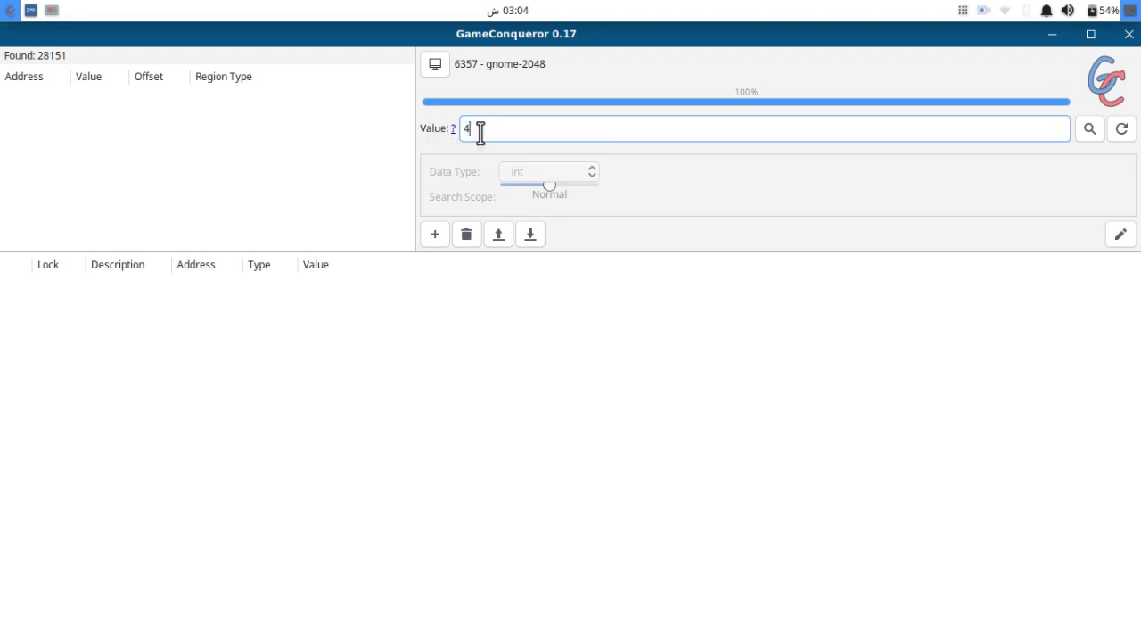
{"action": "key", "text": "ctrl+a"}
- Switch to 2048 and slide the tiles left and down to change the score
{"action": "left_click", "coordinate": [29, 11]}
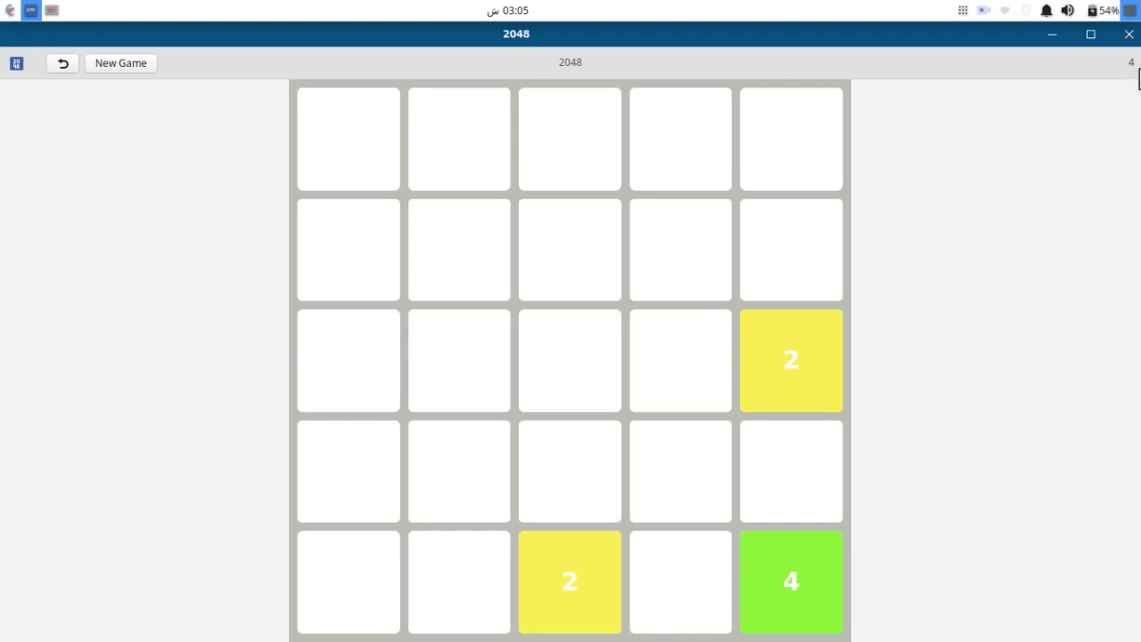
{"action": "key", "text": "Left"}
{"action": "key", "text": "Down"}
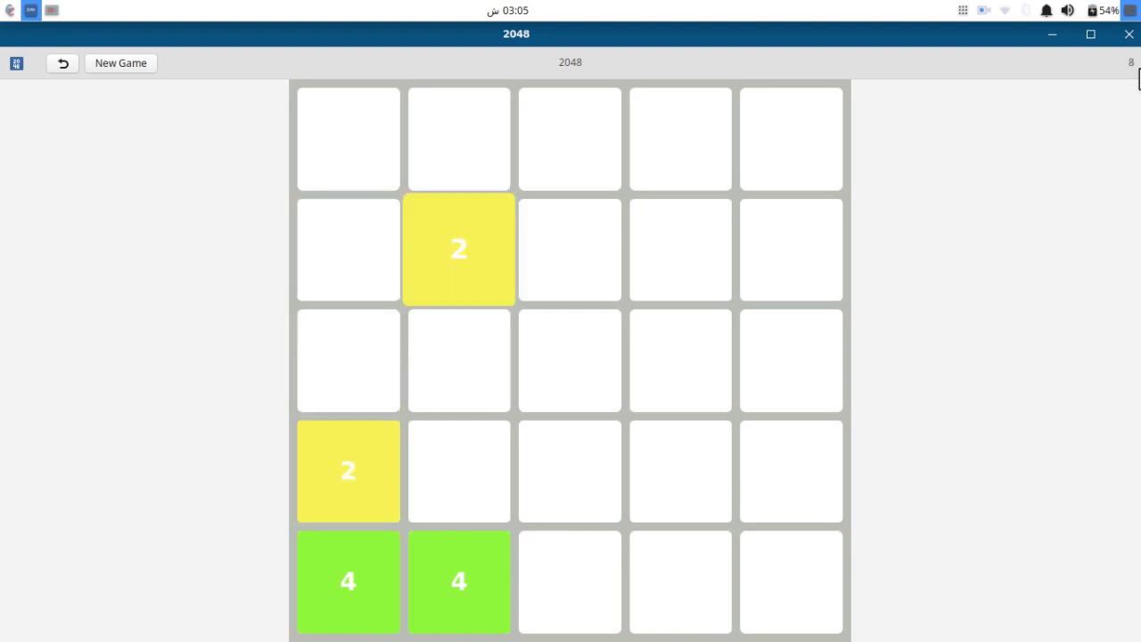
- Slide the 2048 tiles left, switch back to GameConqueror and rescan the process for the new score of 16
{"action": "key", "text": "Left"}
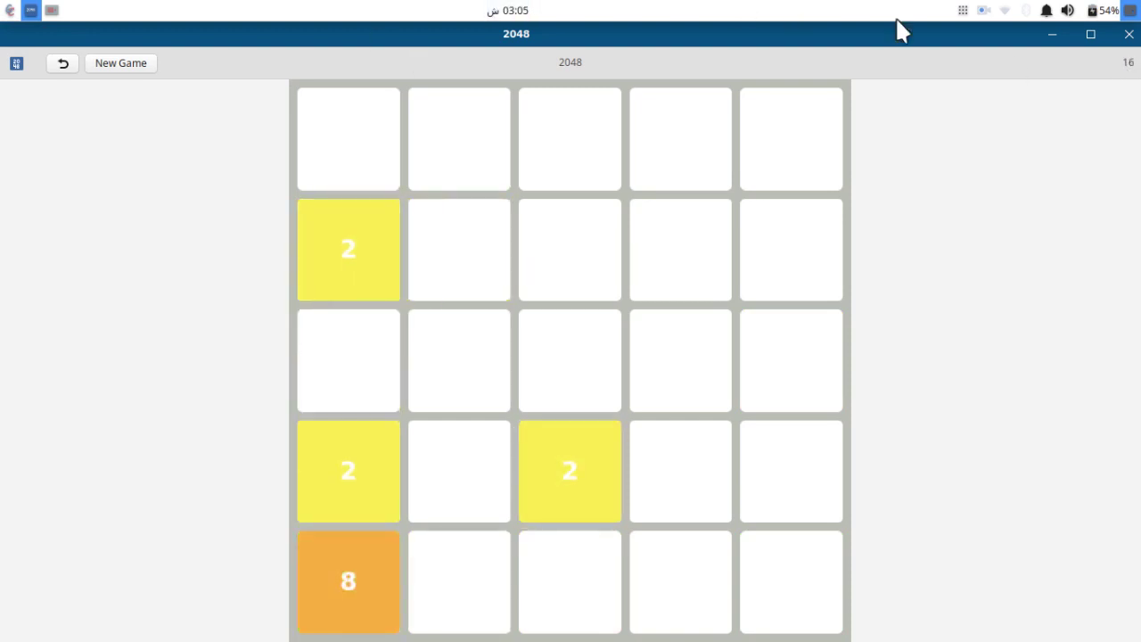
{"action": "left_click", "coordinate": [1050, 35]}
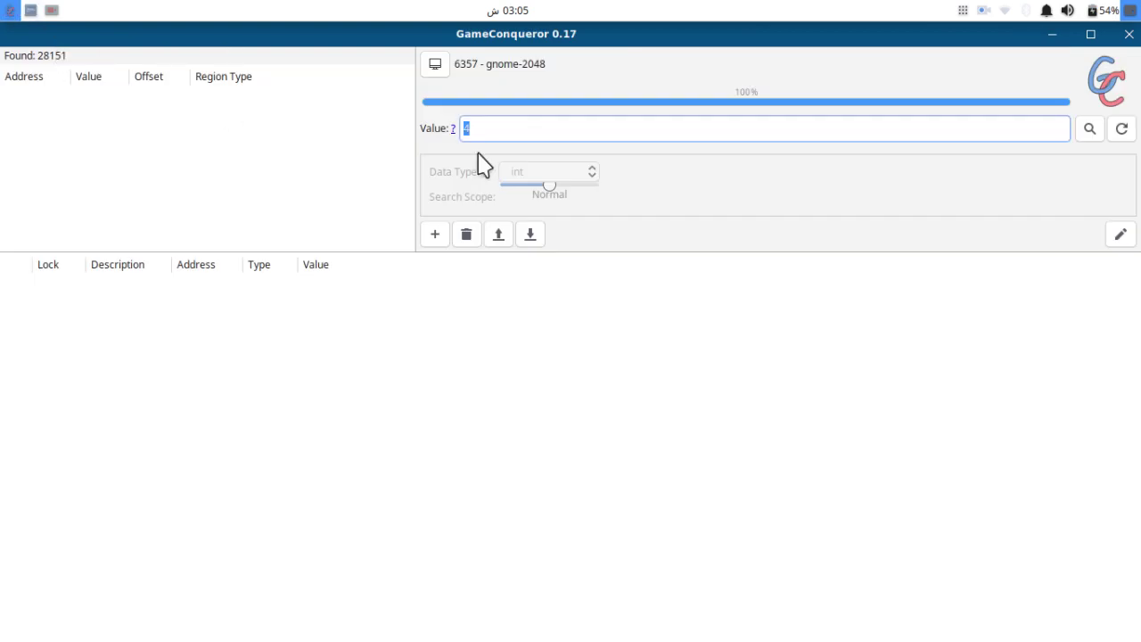
{"action": "left_click", "coordinate": [501, 129]}
{"action": "double_click", "coordinate": [487, 129]}
{"action": "left_click", "coordinate": [528, 130]}
{"action": "double_click", "coordinate": [496, 130]}
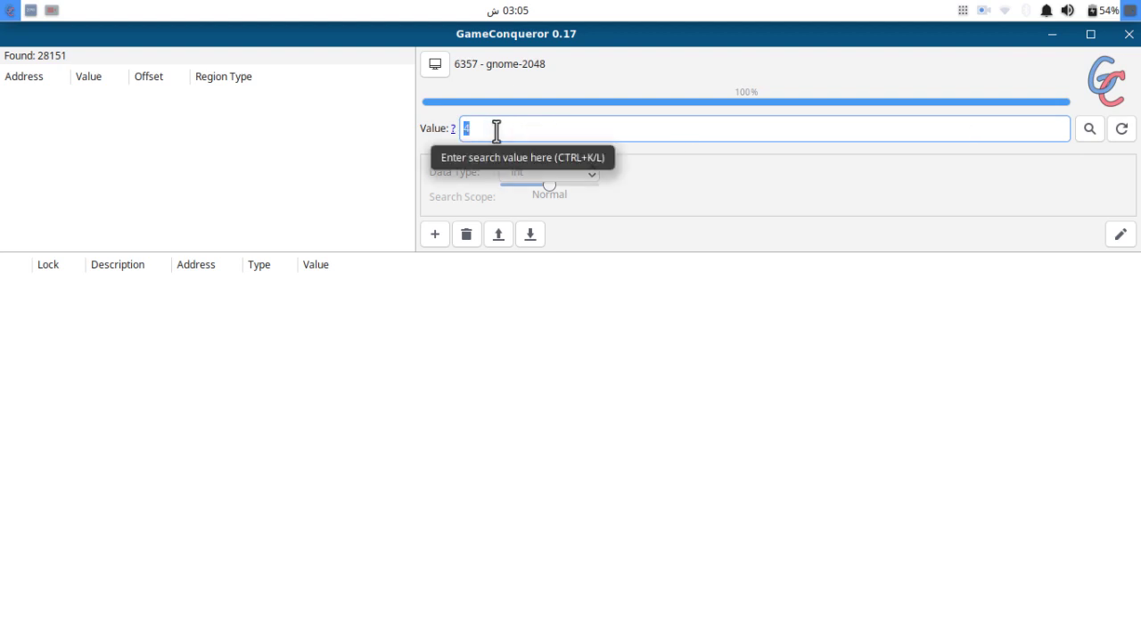
{"action": "left_click", "coordinate": [497, 130]}
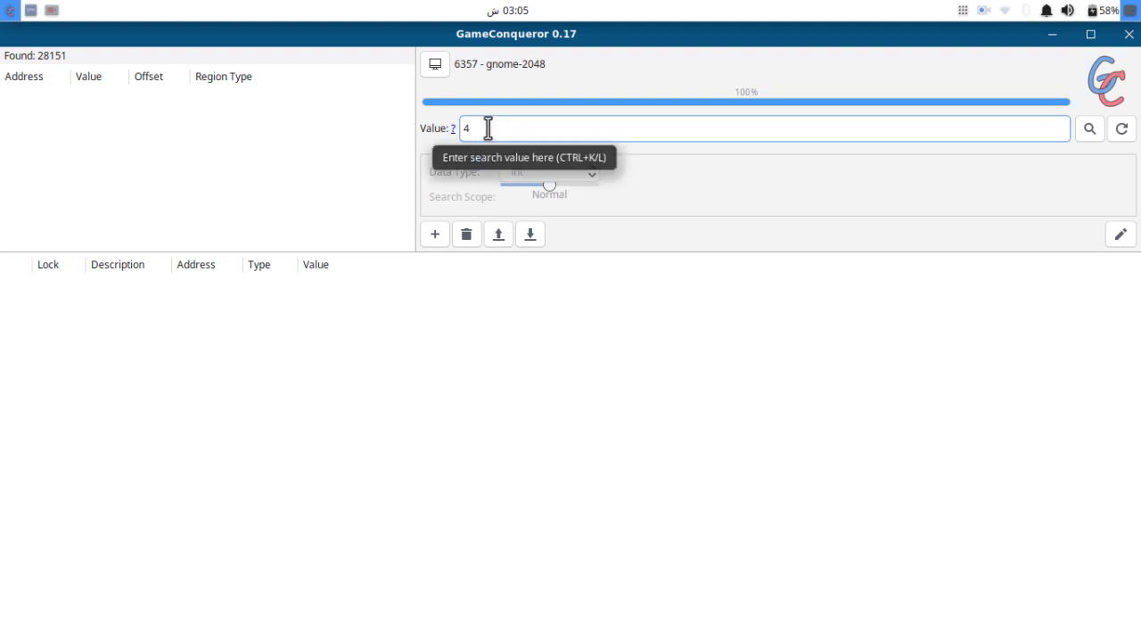
{"action": "double_click", "coordinate": [469, 129]}
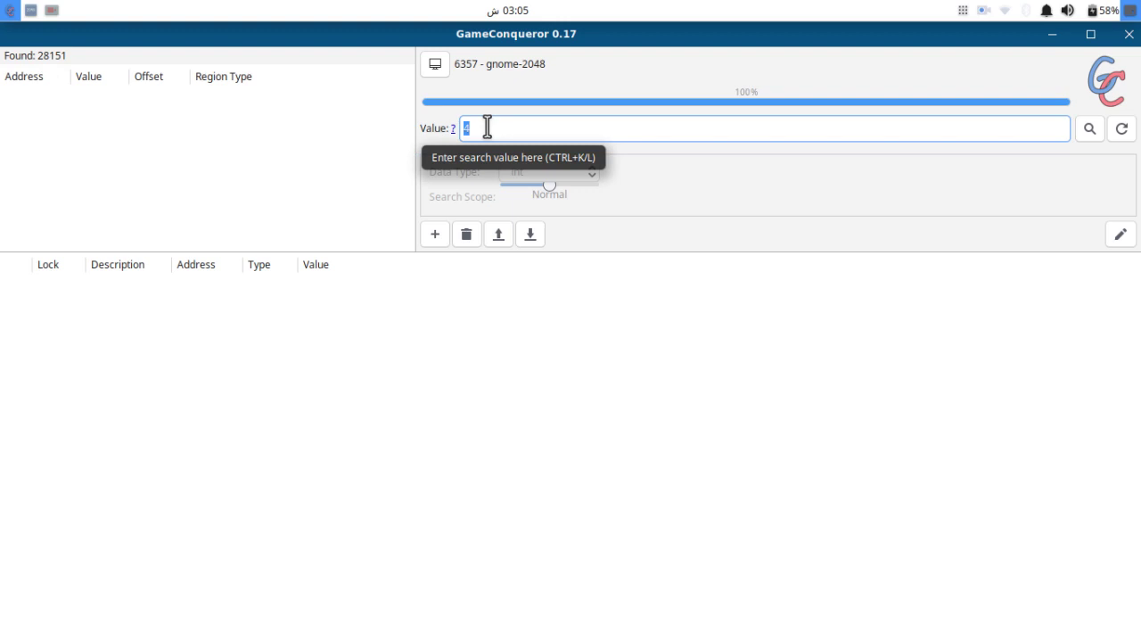
{"action": "type", "text": "16"}
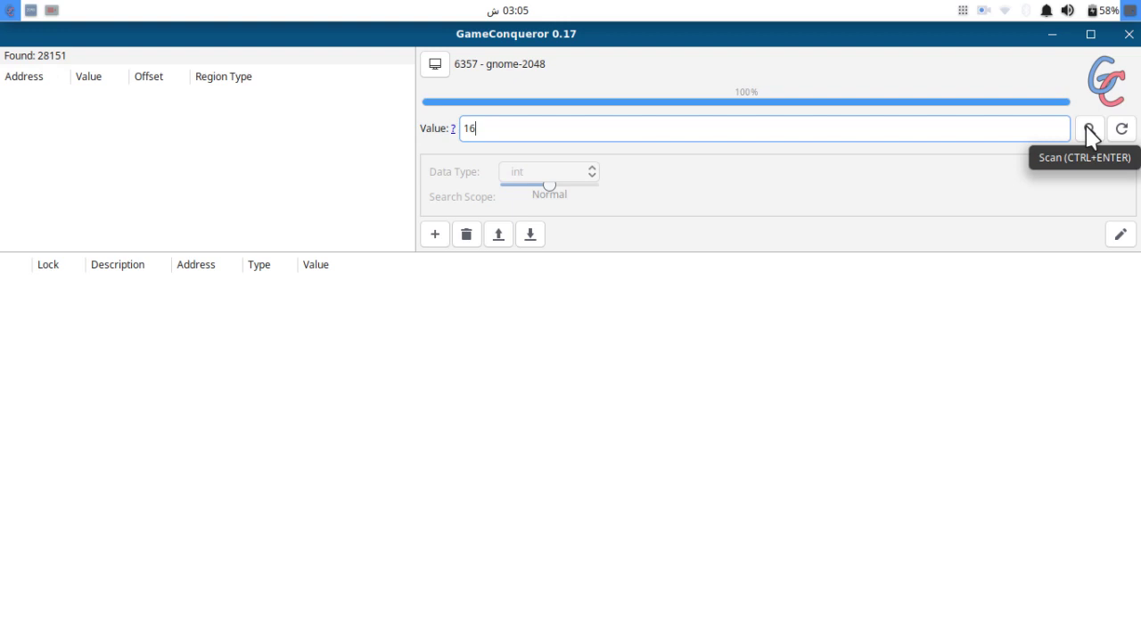
{"action": "left_click_drag", "start_coordinate": [580, 128], "coordinate": [453, 128]}
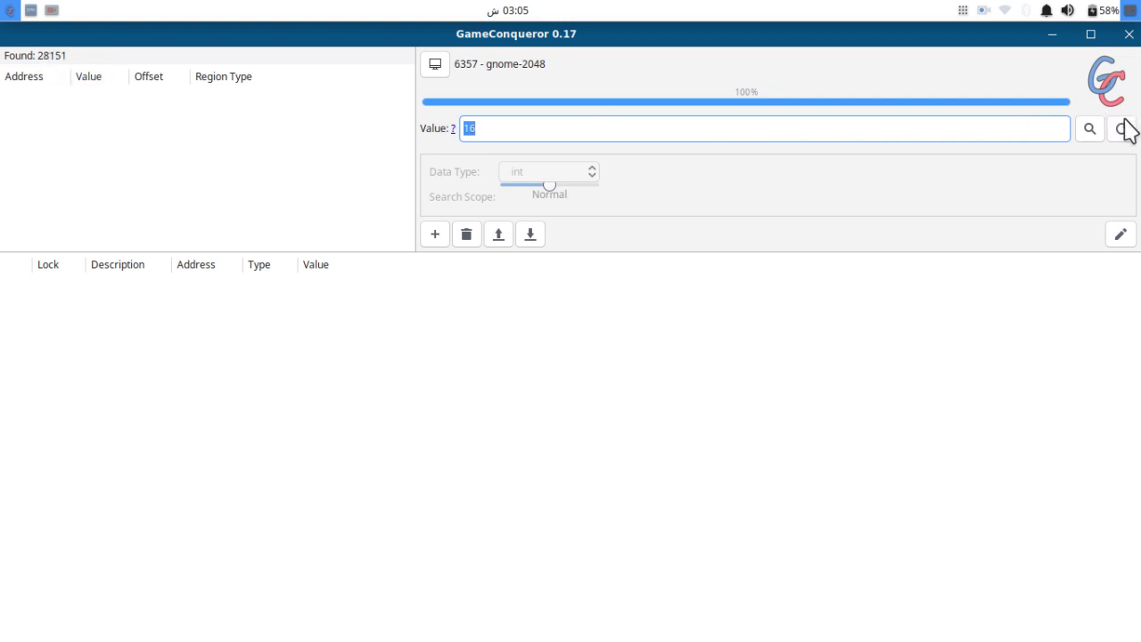
{"action": "left_click", "coordinate": [1091, 130]}
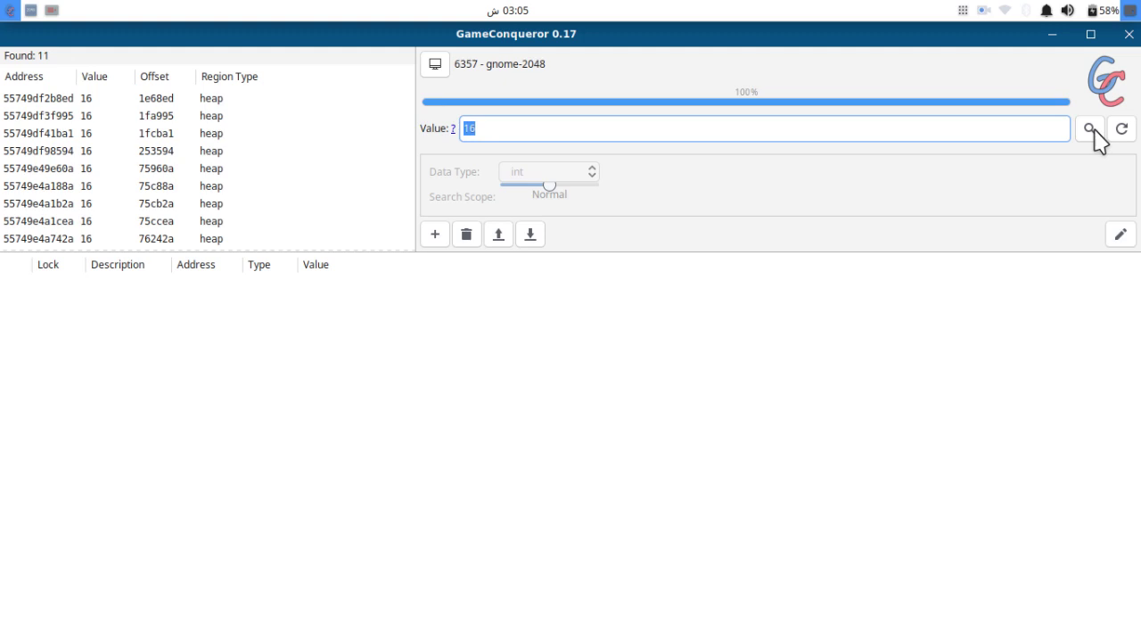
- Look over the remaining matches and enlarge the scan results area so that every match fits
{"action": "left_click", "coordinate": [95, 99]}
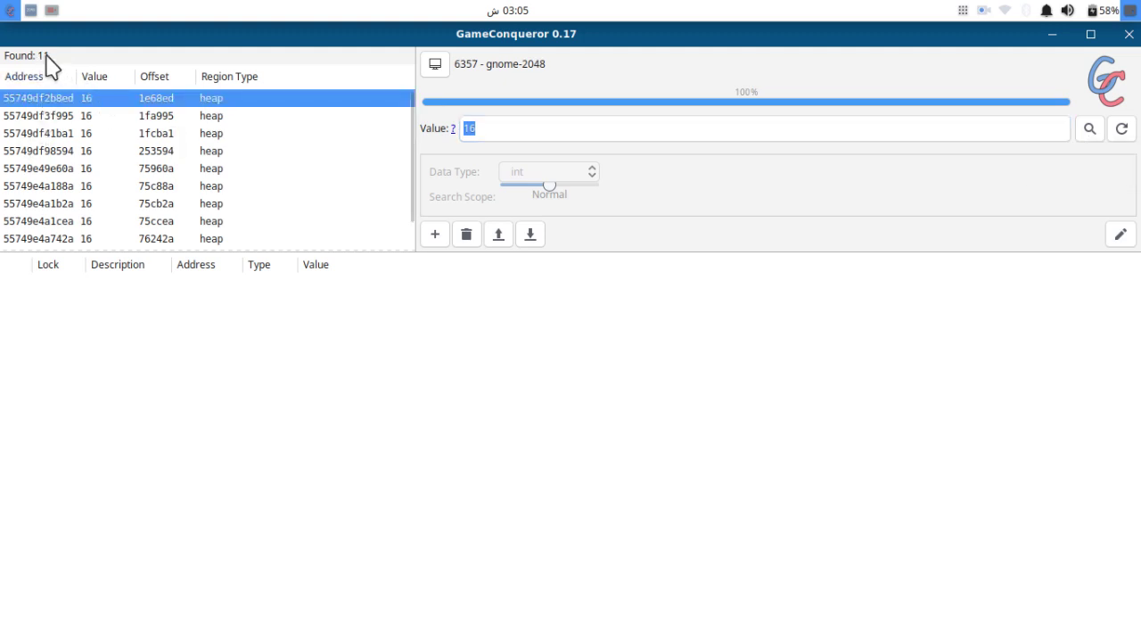
{"action": "left_click", "coordinate": [89, 117]}
{"action": "left_click_drag", "start_coordinate": [280, 255], "coordinate": [272, 334]}
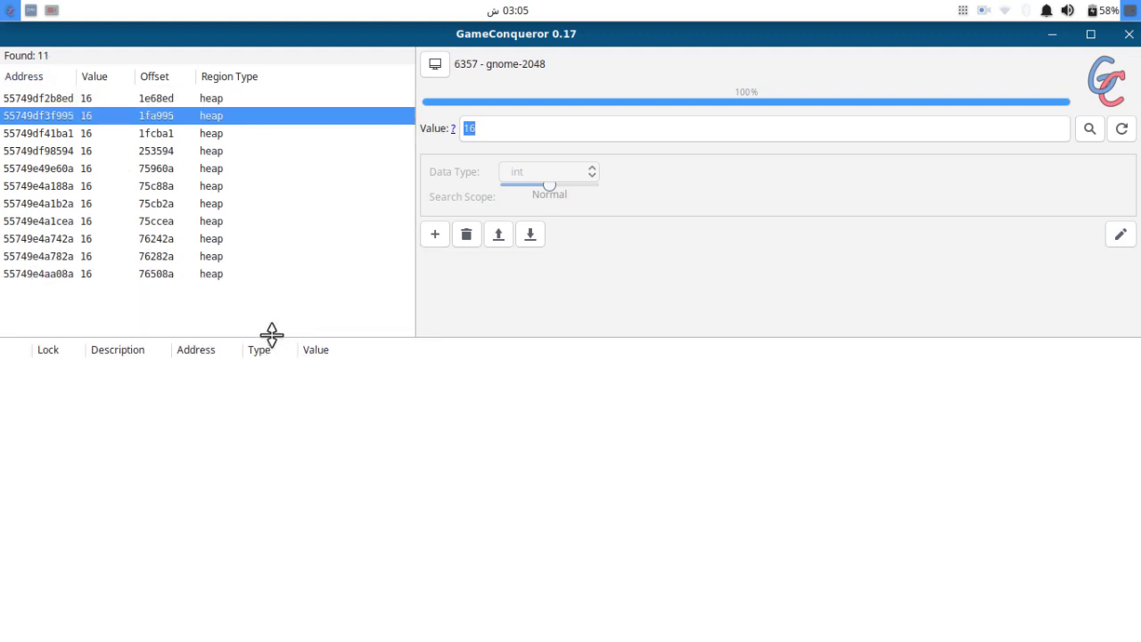
- Switch to 2048 and slide the tiles down, right and left in several moves to raise the score
{"action": "left_click", "coordinate": [29, 12]}
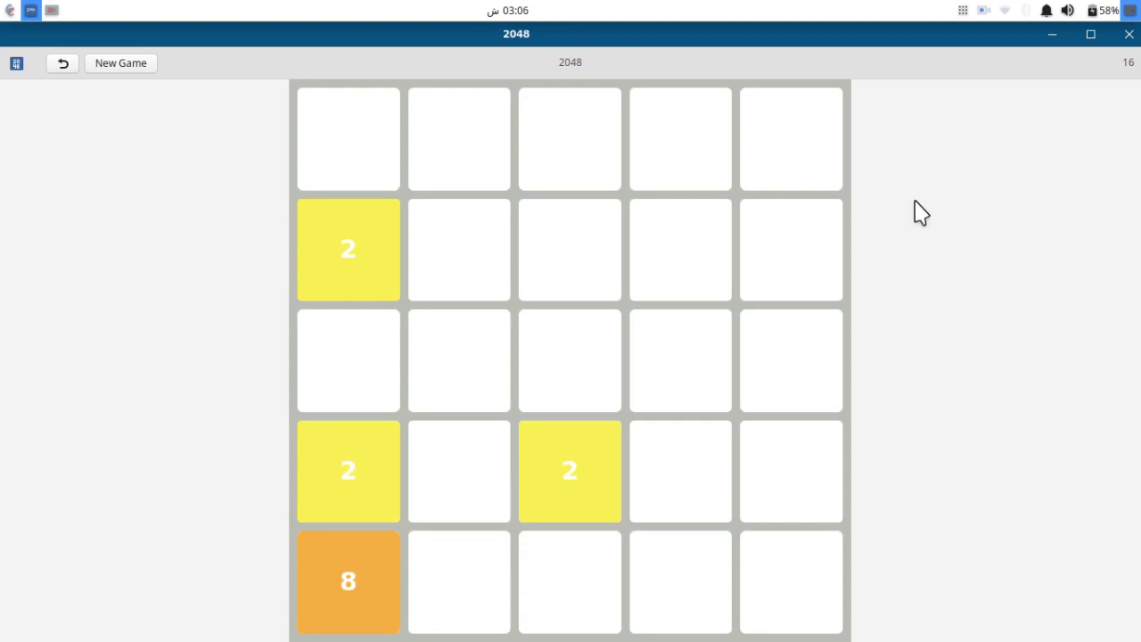
{"action": "key", "text": "Down"}
{"action": "key", "text": "Right"}
{"action": "key", "text": "Down"}
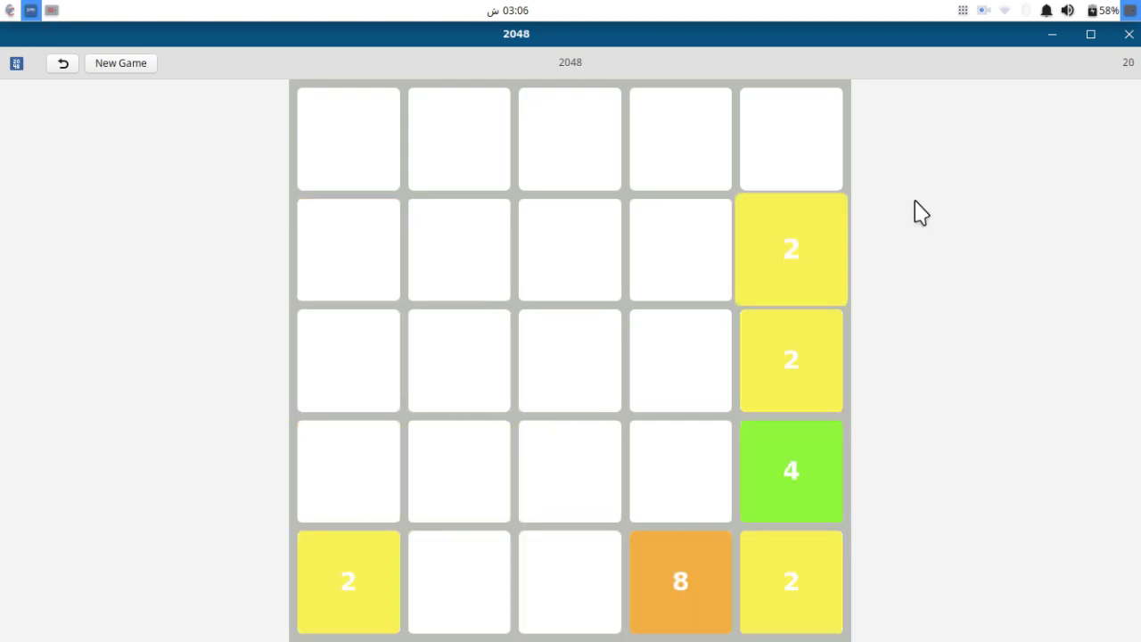
{"action": "key", "text": "Left"}
{"action": "key", "text": "Down"}
{"action": "key", "text": "Down"}
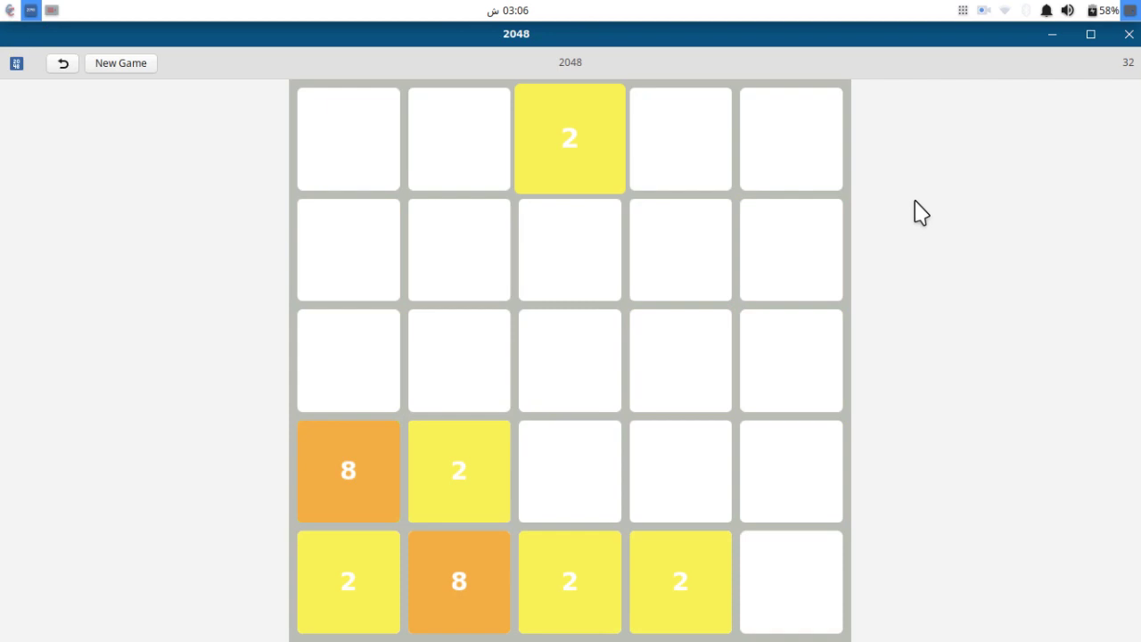
{"action": "key", "text": "Right"}
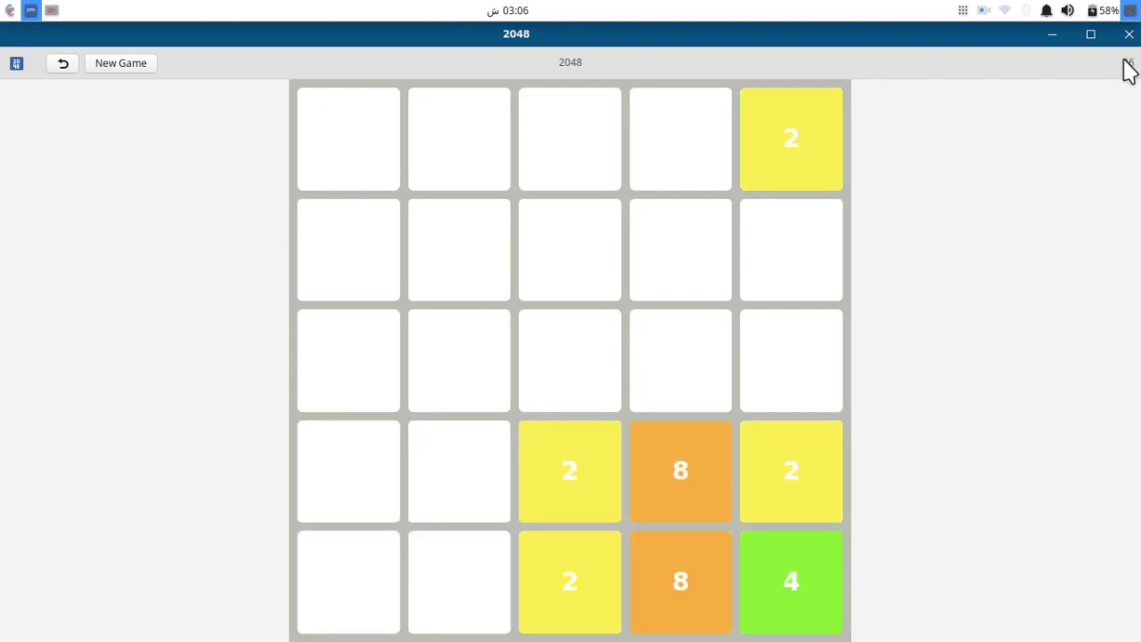
- Return to GameConqueror and narrow the matches by rescanning for the value 36
{"action": "left_click", "coordinate": [1050, 35]}
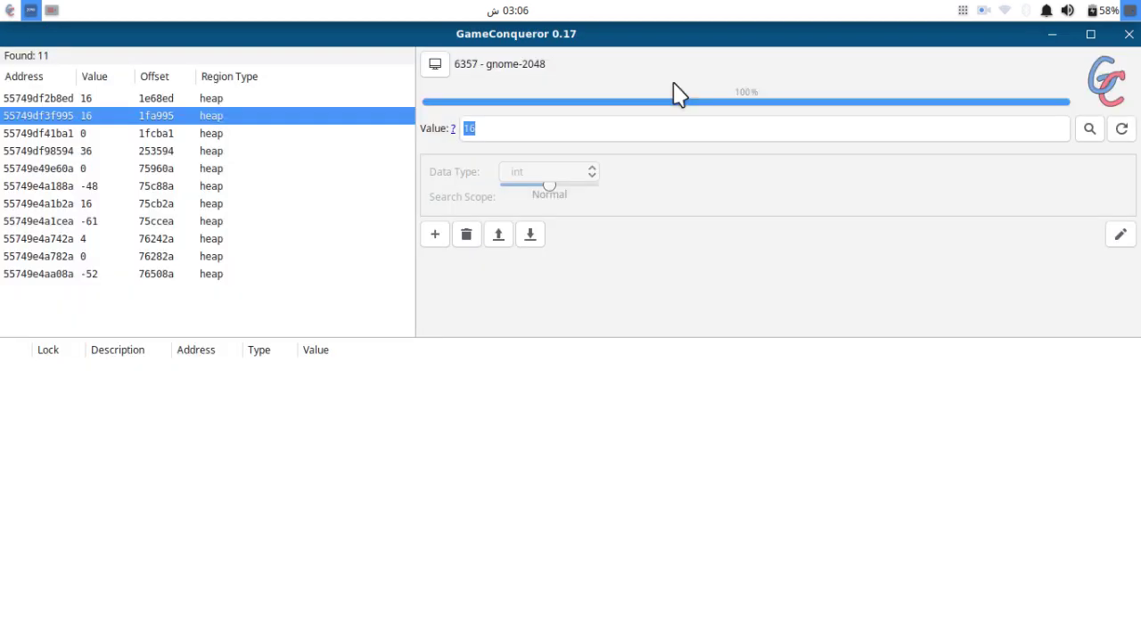
{"action": "type", "text": "36"}
{"action": "left_click", "coordinate": [507, 127]}
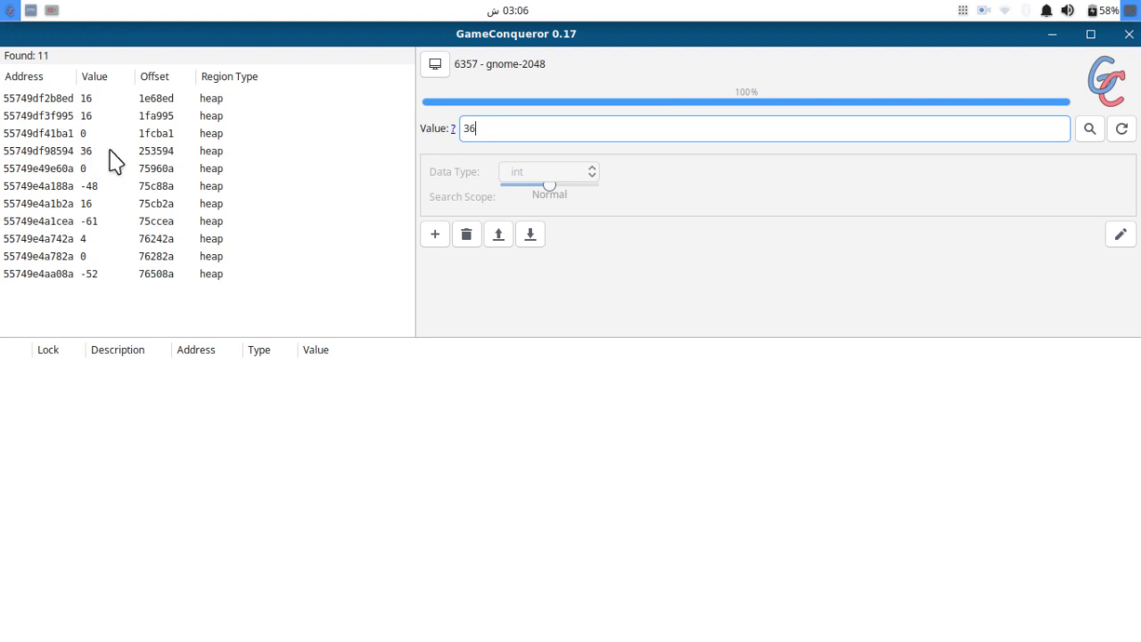
{"action": "key", "text": "Return"}
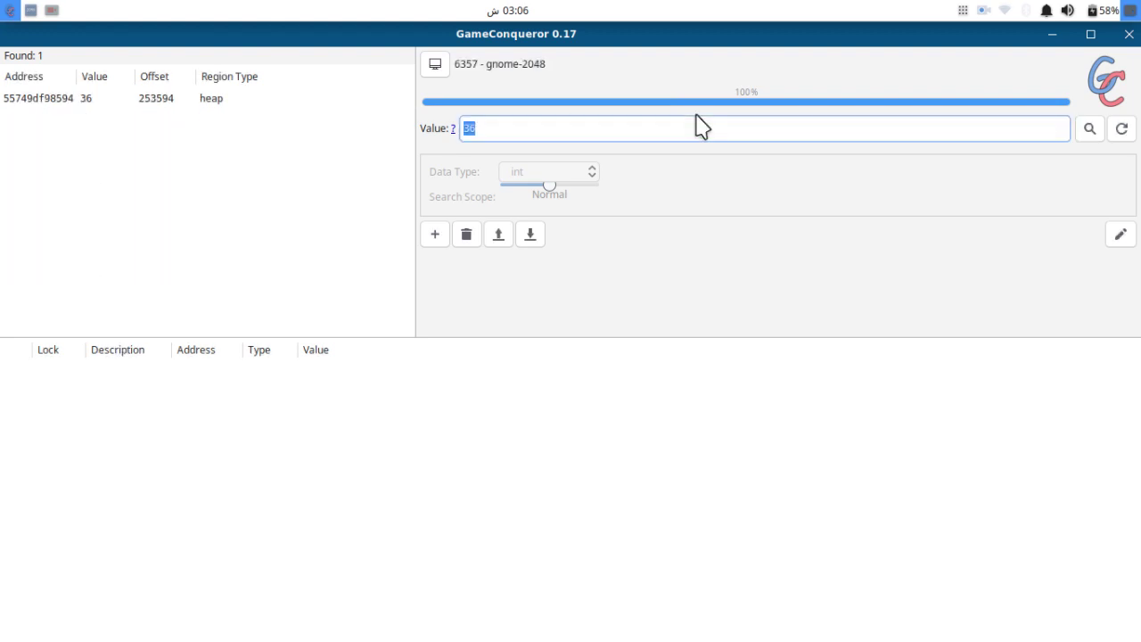
- Check the remaining match against the score in 2048 and add its address to GameConqueror's cheat list
{"action": "left_click", "coordinate": [107, 102]}
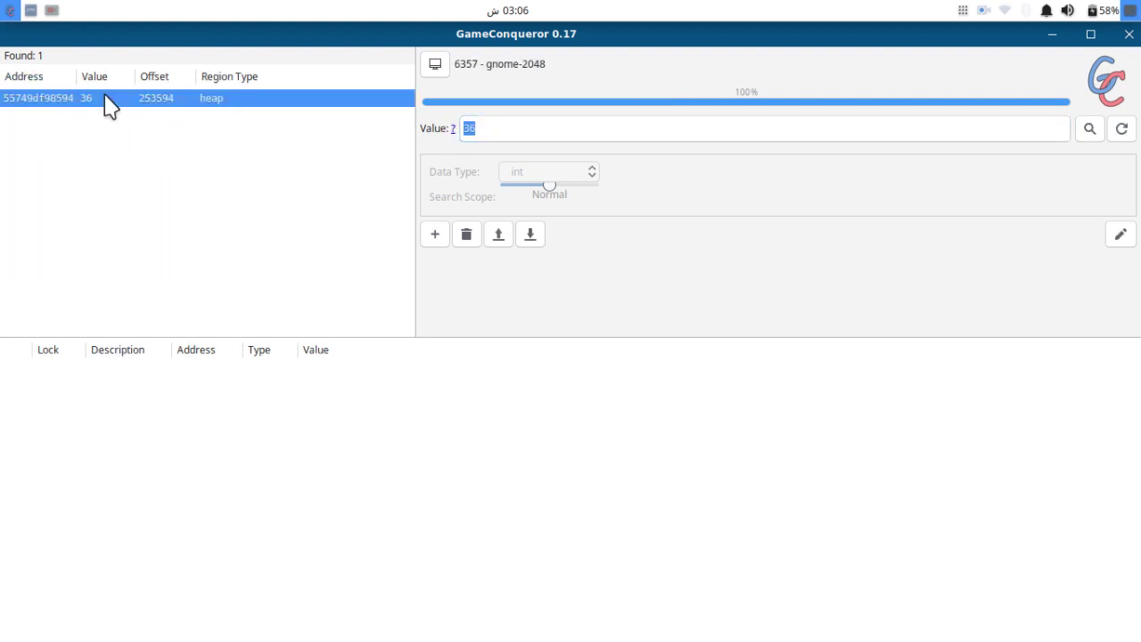
{"action": "left_click", "coordinate": [31, 9]}
{"action": "left_click", "coordinate": [1053, 35]}
{"action": "right_click", "coordinate": [108, 100]}
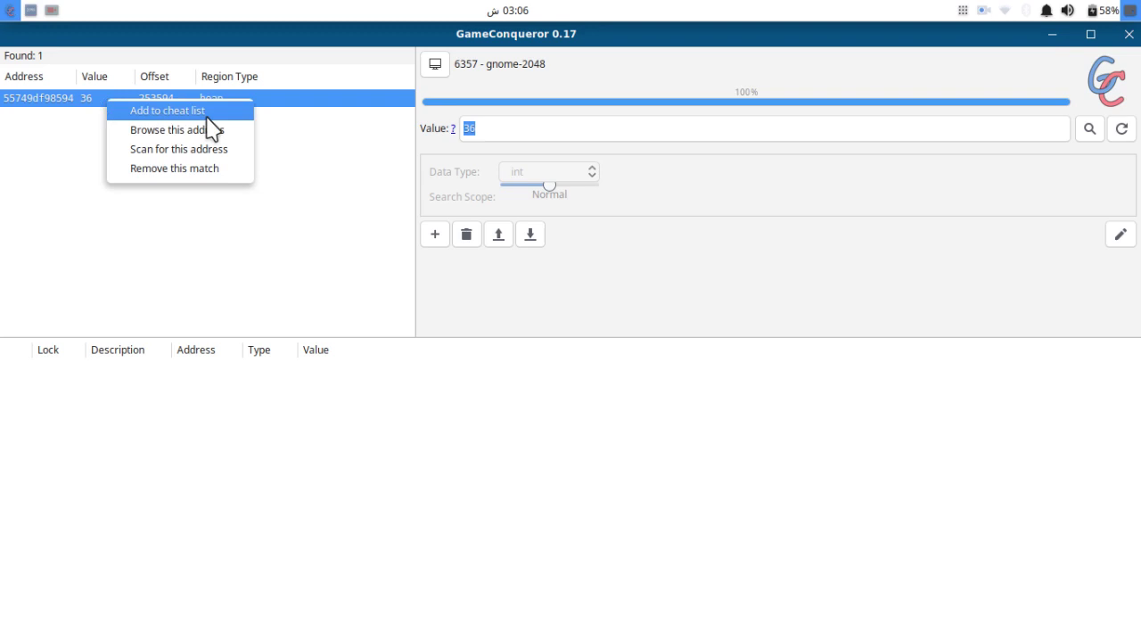
{"action": "left_click", "coordinate": [160, 111]}
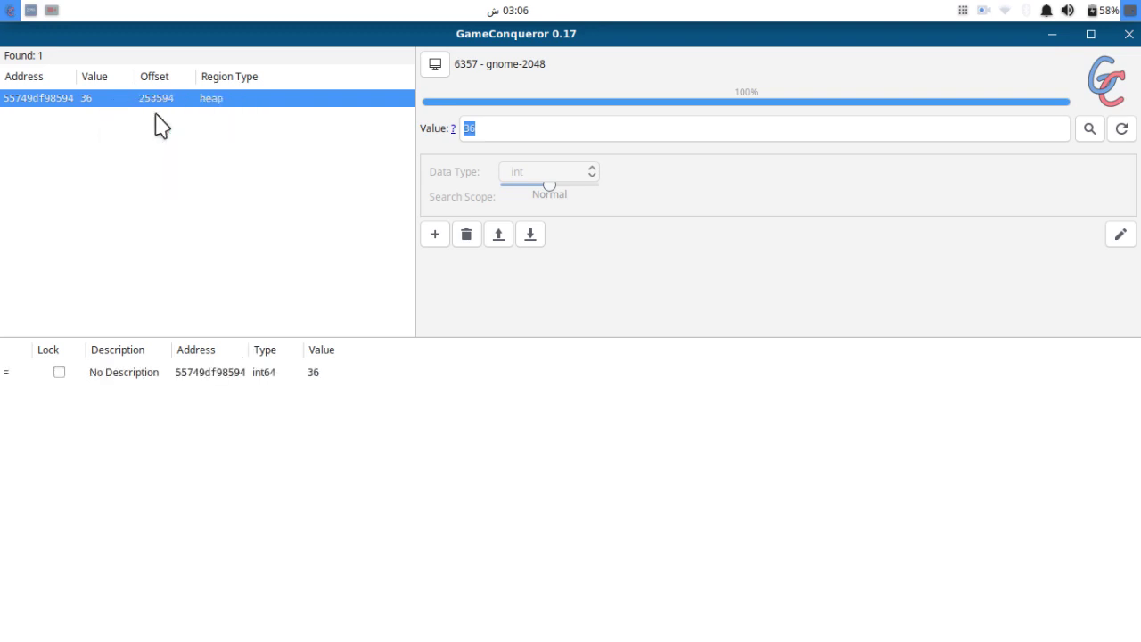
- Set the value of the score entry in the cheat list to 420
{"action": "left_click", "coordinate": [335, 376]}
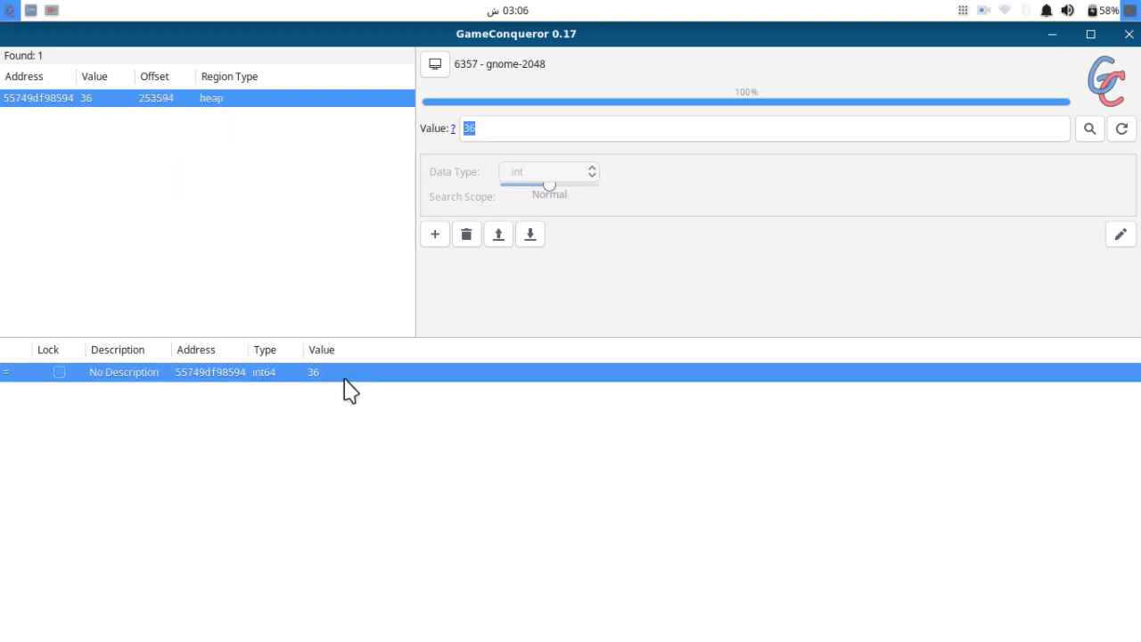
{"action": "left_click", "coordinate": [325, 373]}
{"action": "left_click_drag", "start_coordinate": [344, 373], "coordinate": [300, 378]}
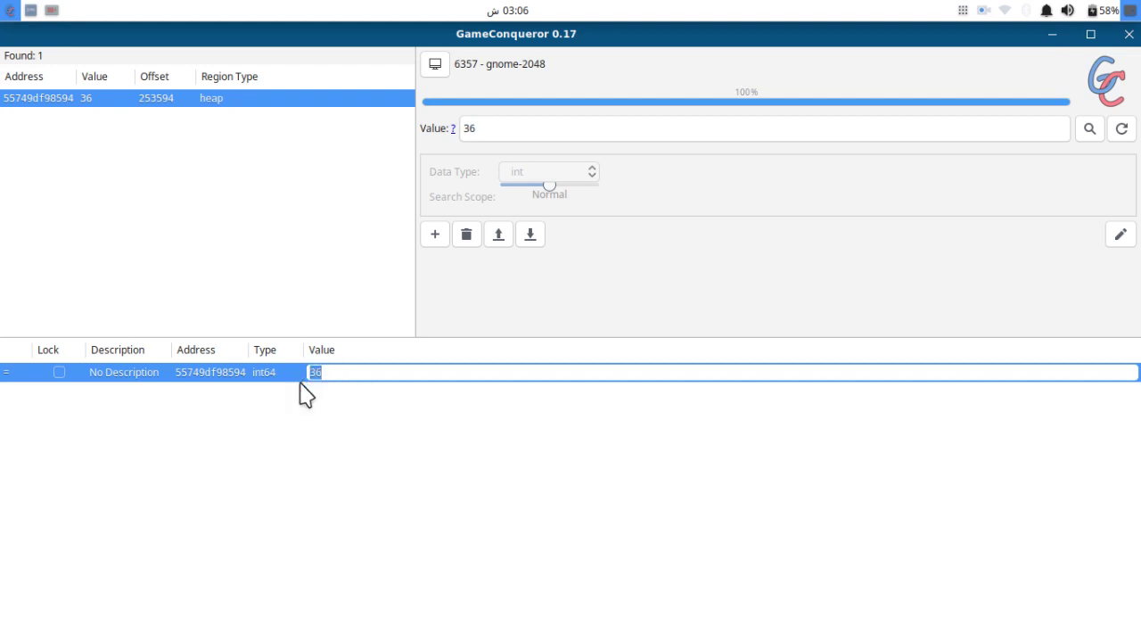
{"action": "key", "text": "Return"}
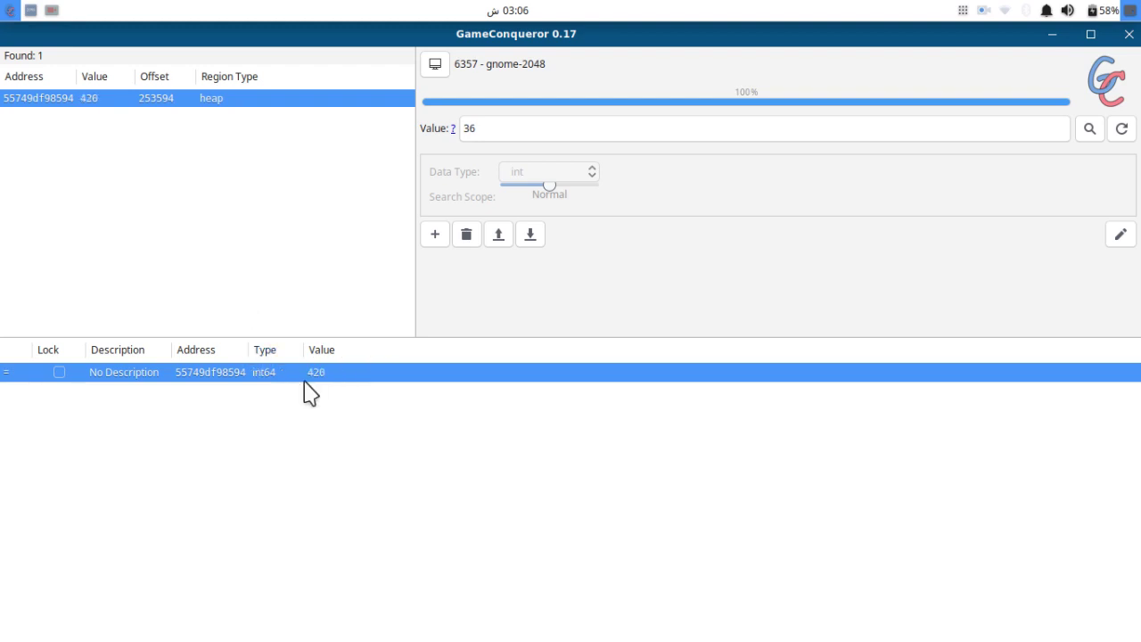
- Switch to 2048, slide the tiles down to refresh the displayed score, and return to GameConqueror to compare the values
{"action": "left_click", "coordinate": [29, 9]}
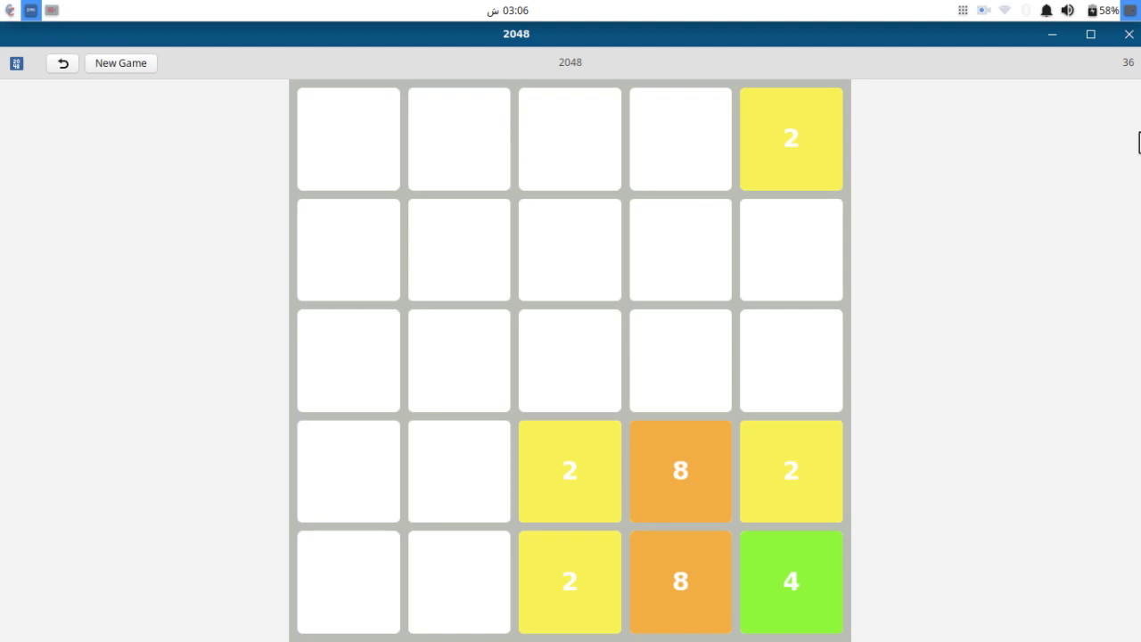
{"action": "key", "text": "Down"}
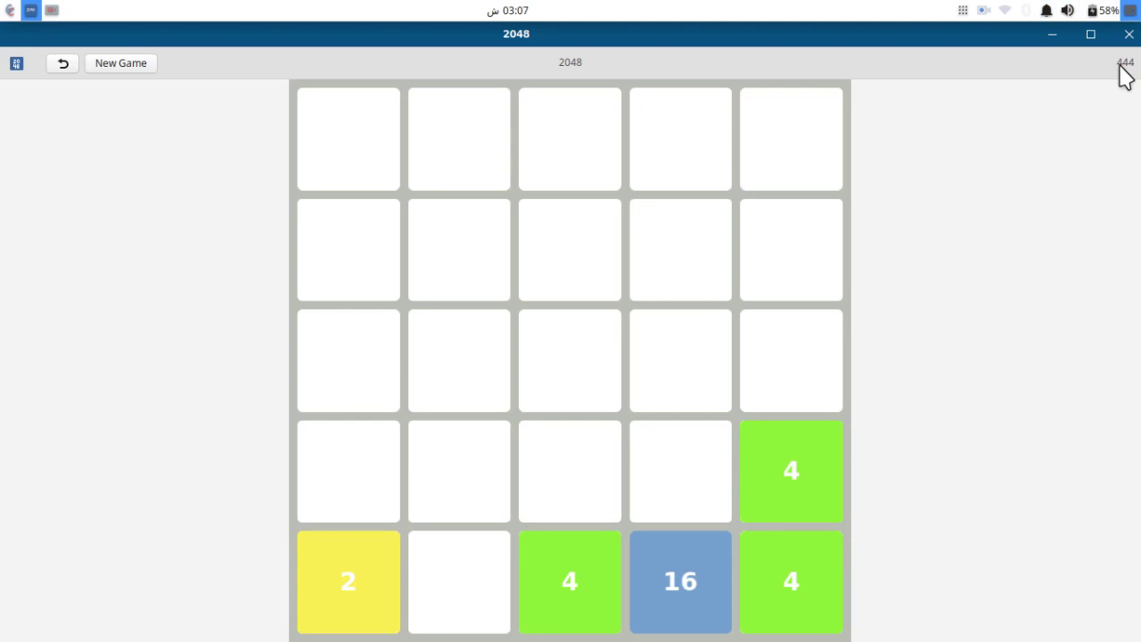
{"action": "left_click", "coordinate": [1054, 42]}
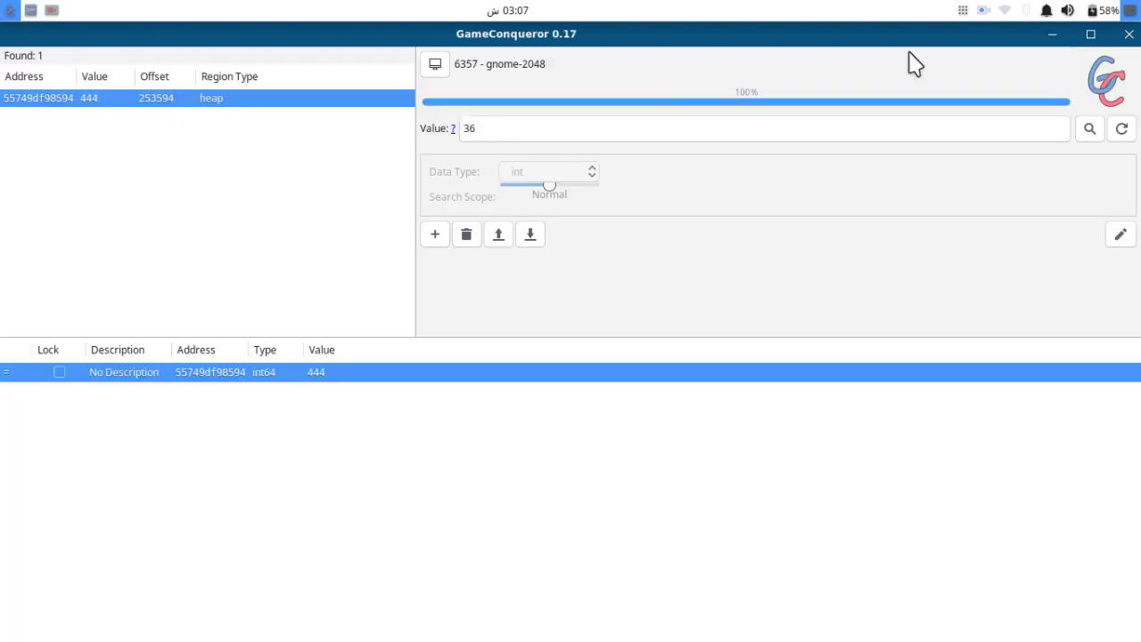
{"action": "left_click_drag", "start_coordinate": [509, 130], "coordinate": [415, 130]}
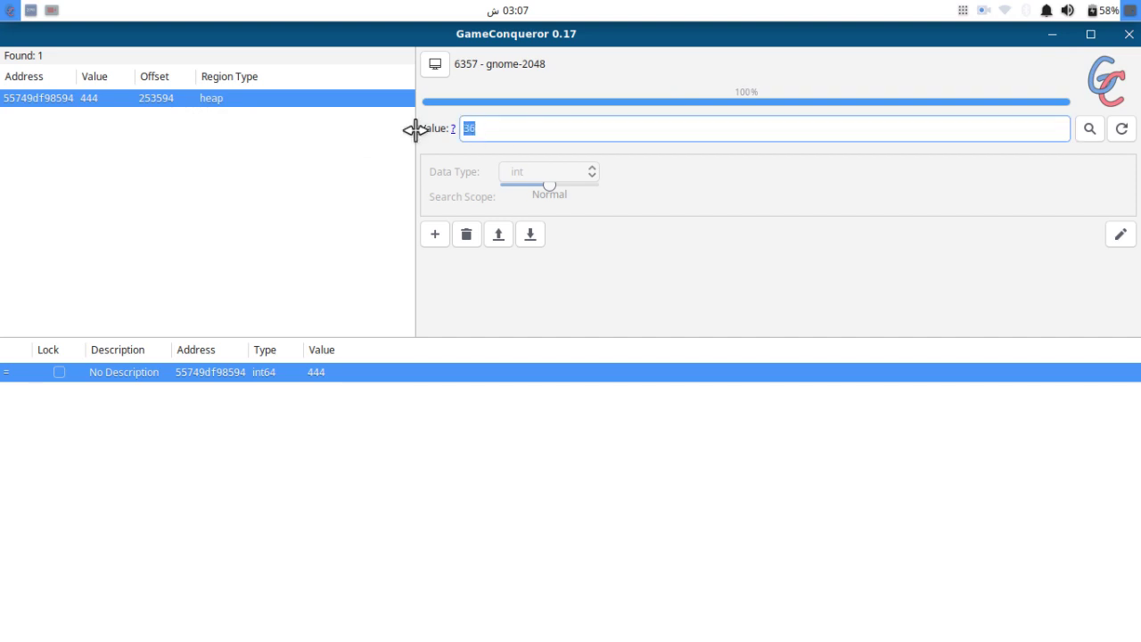
{"action": "left_click", "coordinate": [1053, 33]}
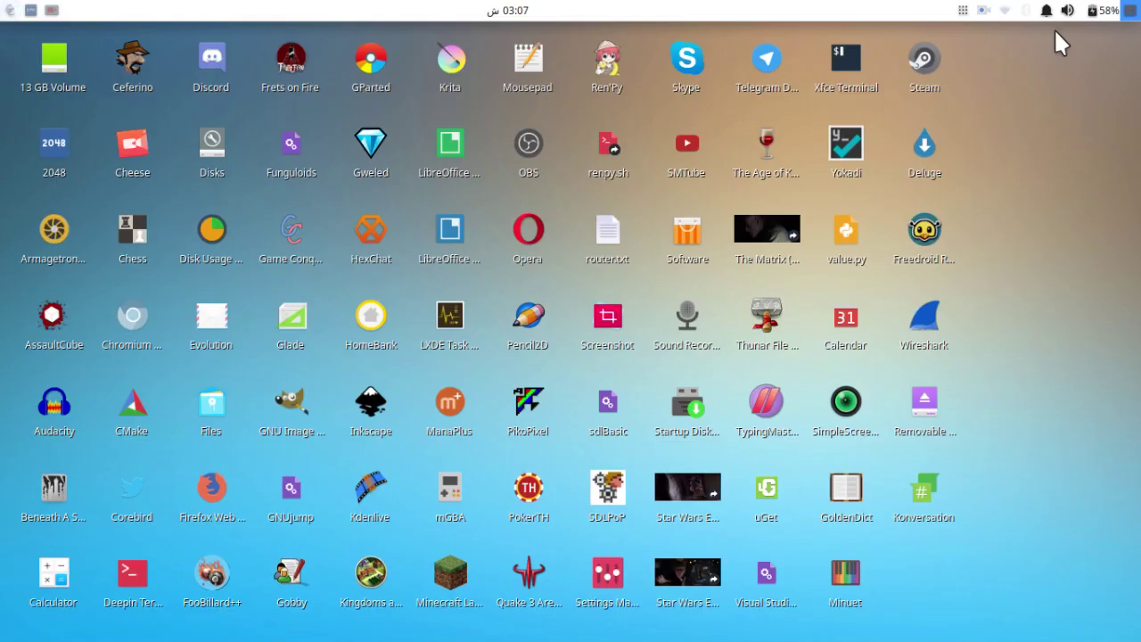
{"action": "left_click", "coordinate": [31, 11]}
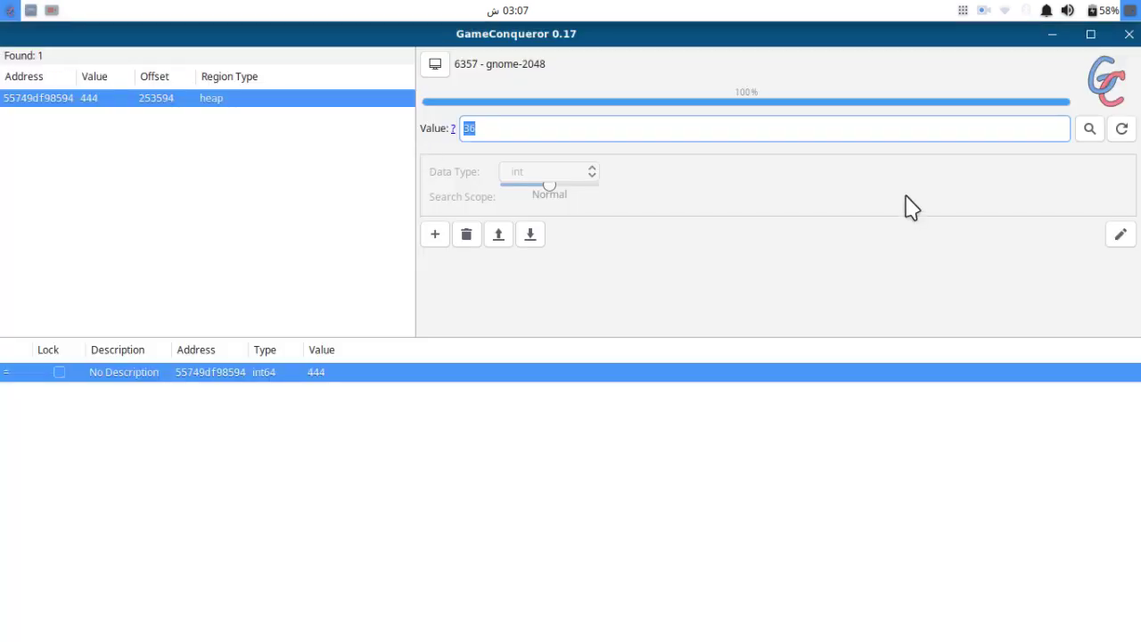